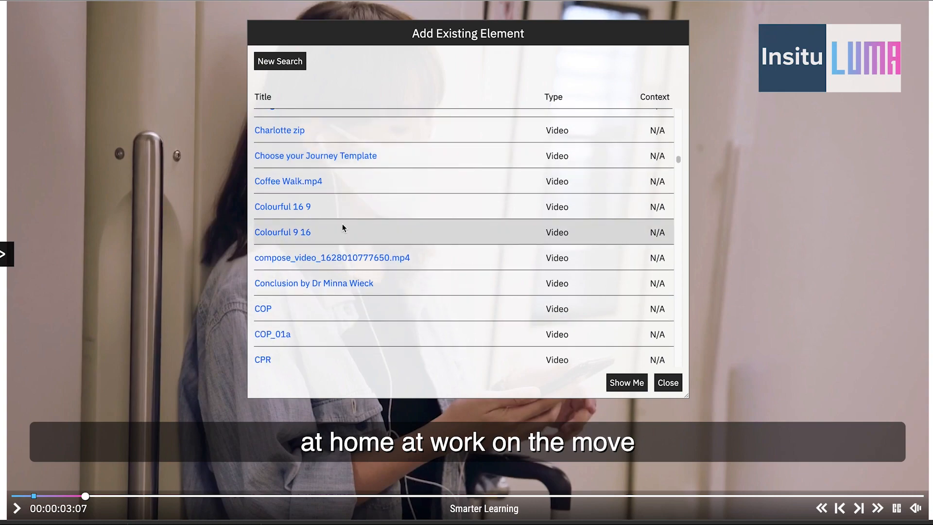
scroll(344, 228, down, 20)
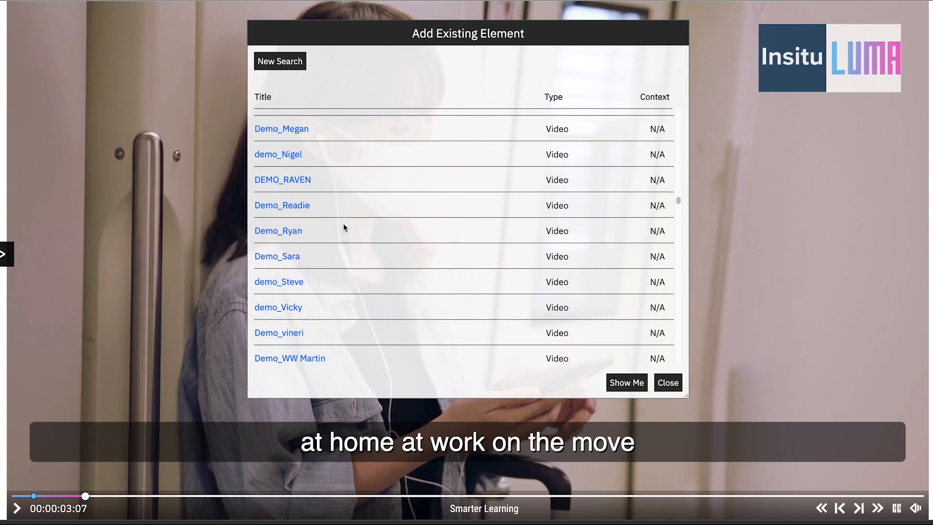
scroll(342, 227, down, 20)
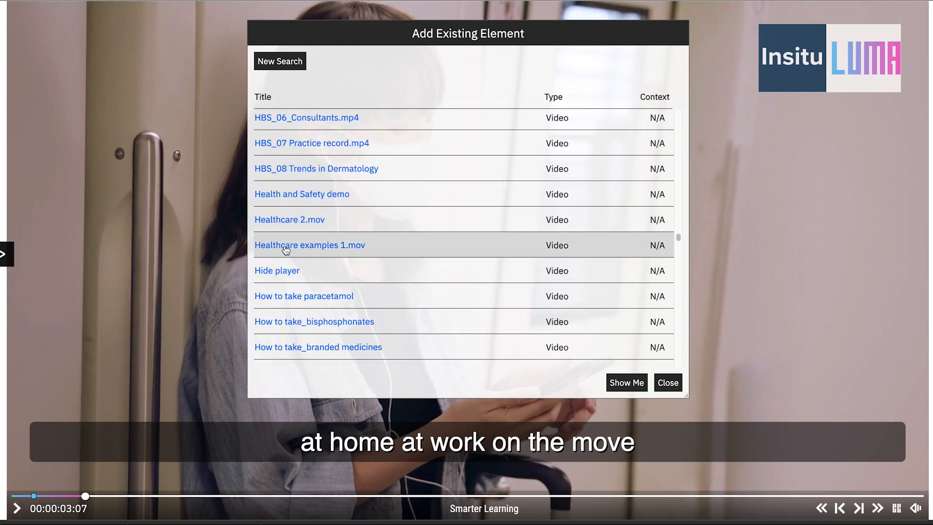
scroll(273, 226, up, 1)
click(286, 197)
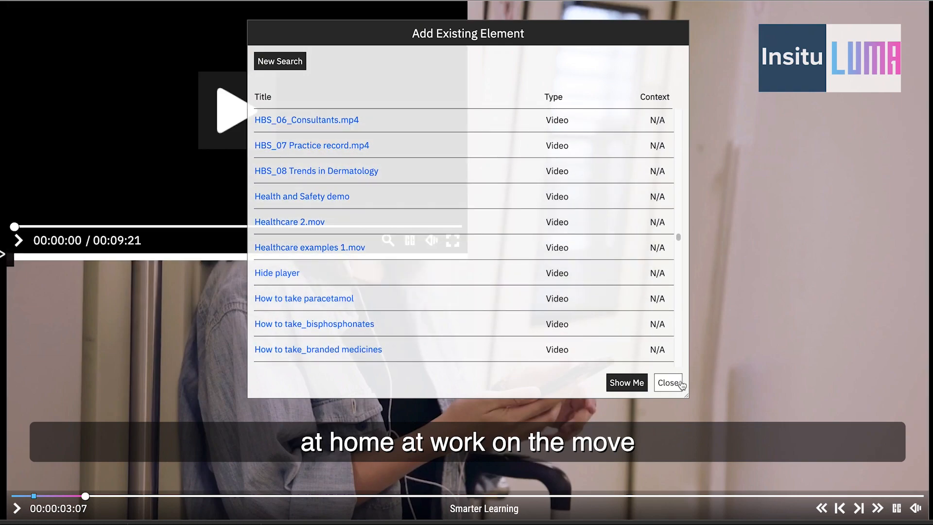
click(668, 383)
mouse_move(346, 191)
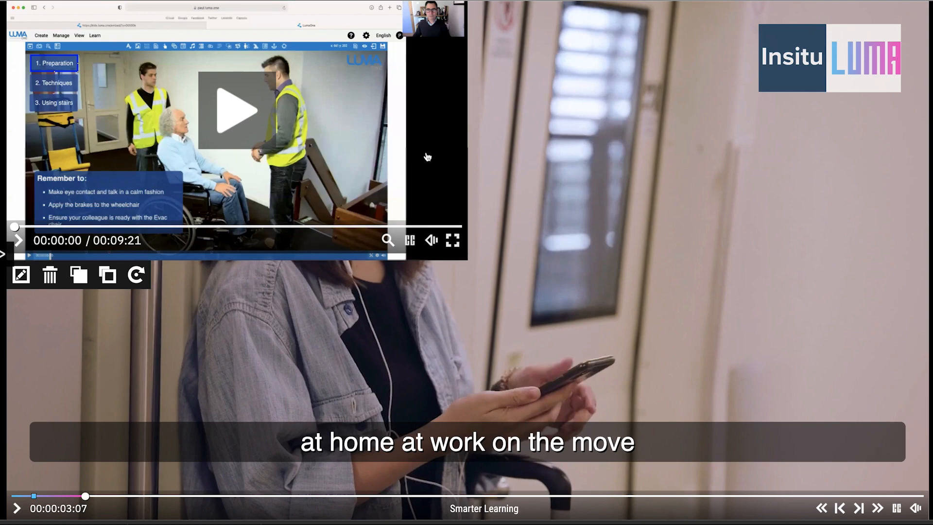
drag(427, 154, 577, 256)
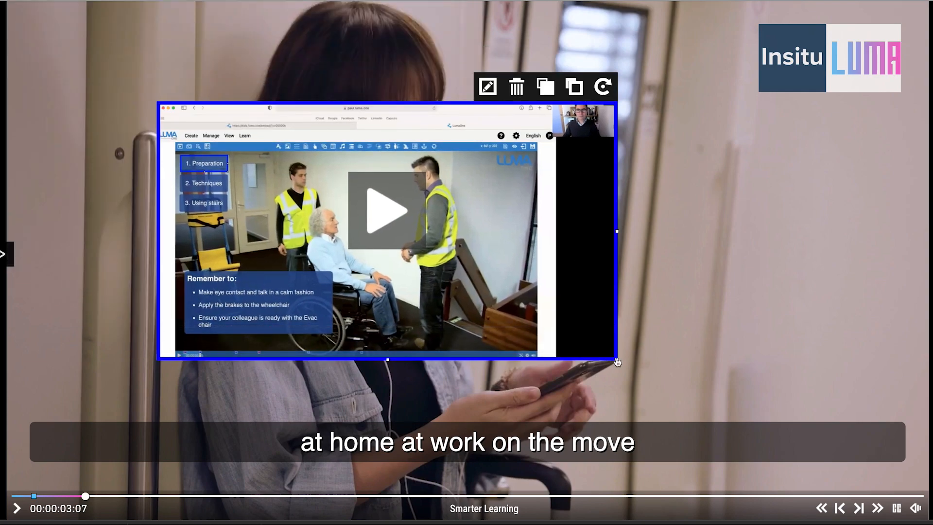
drag(616, 363, 544, 302)
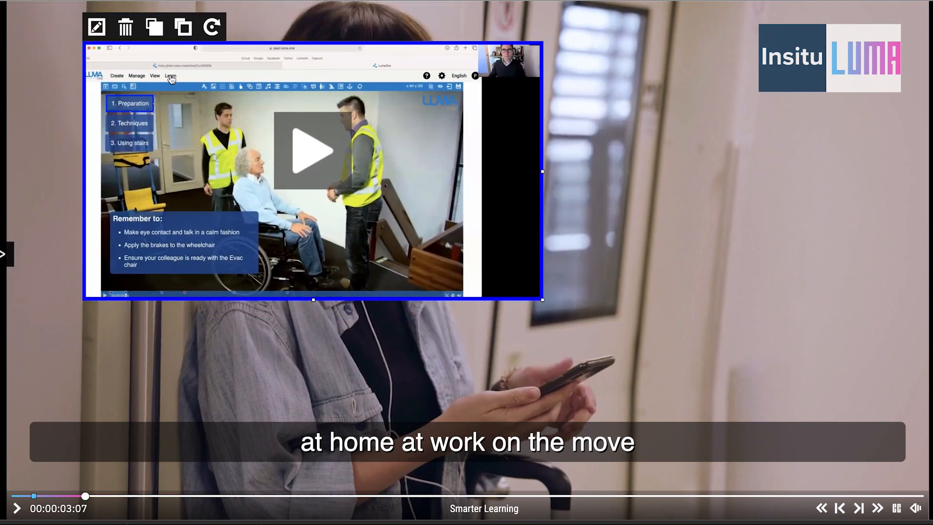
click(126, 27)
click(554, 272)
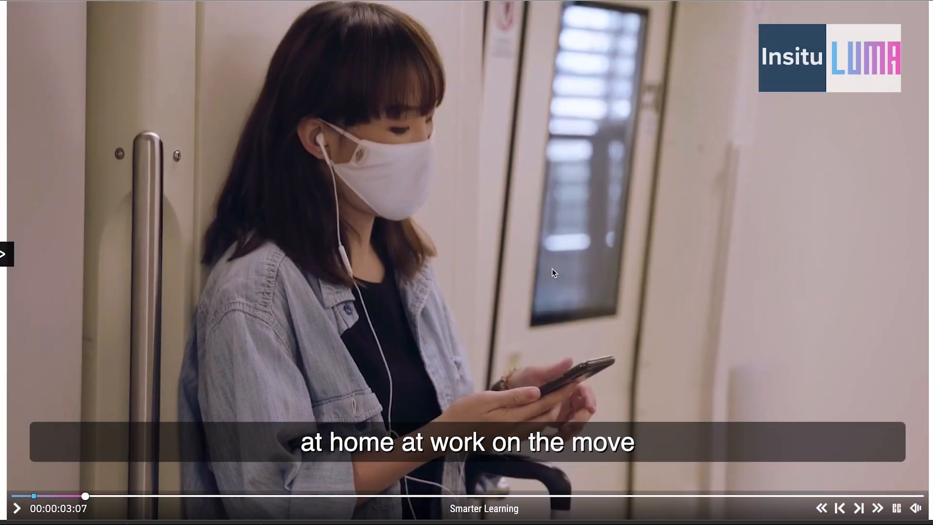
Save the video project
click(6, 254)
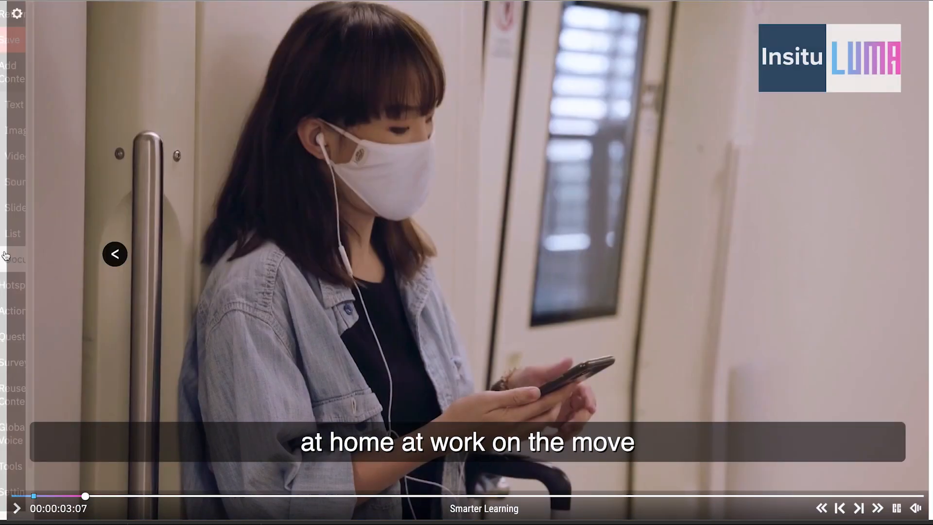
click(31, 46)
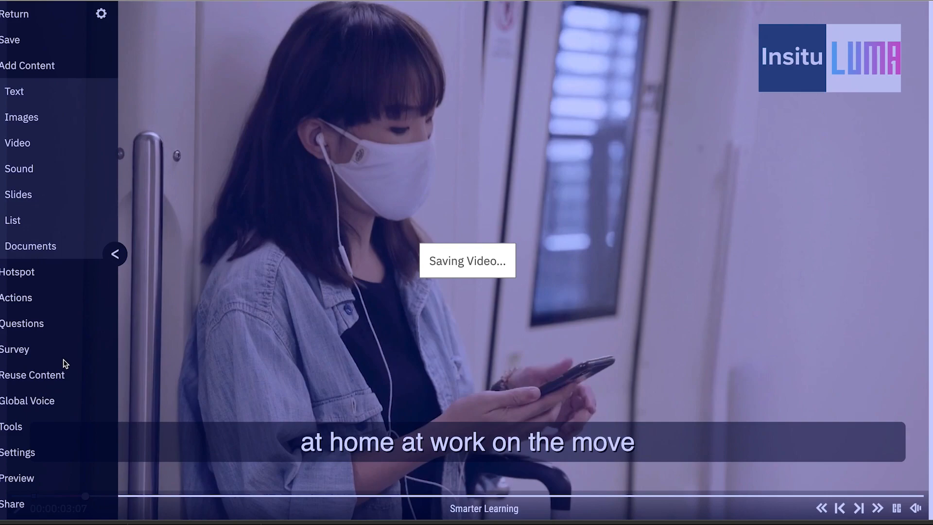
click(115, 253)
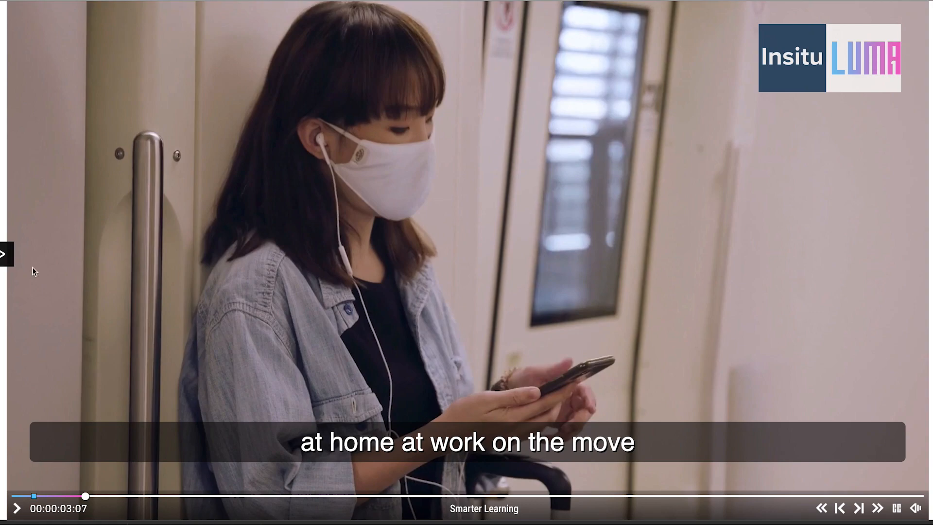
Search the existing elements for videos and add "5 seconds of video" to the frame
click(4, 253)
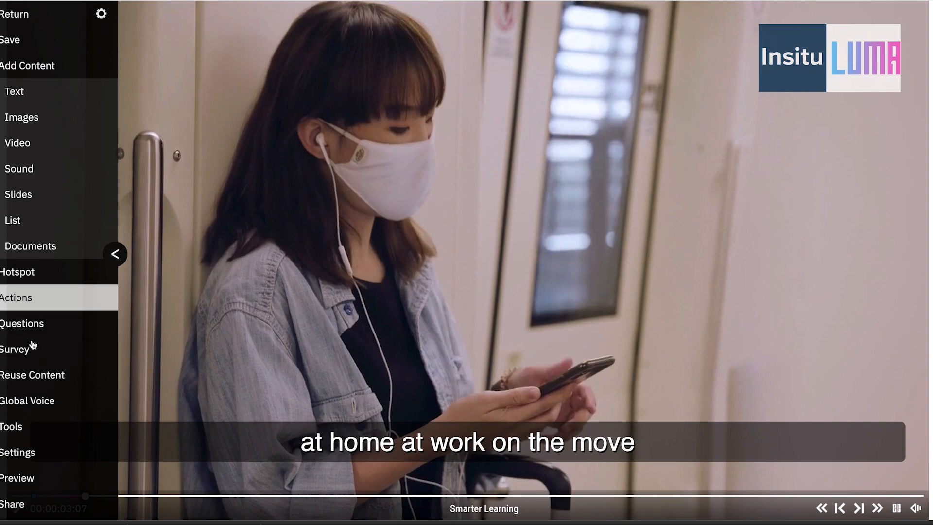
click(37, 378)
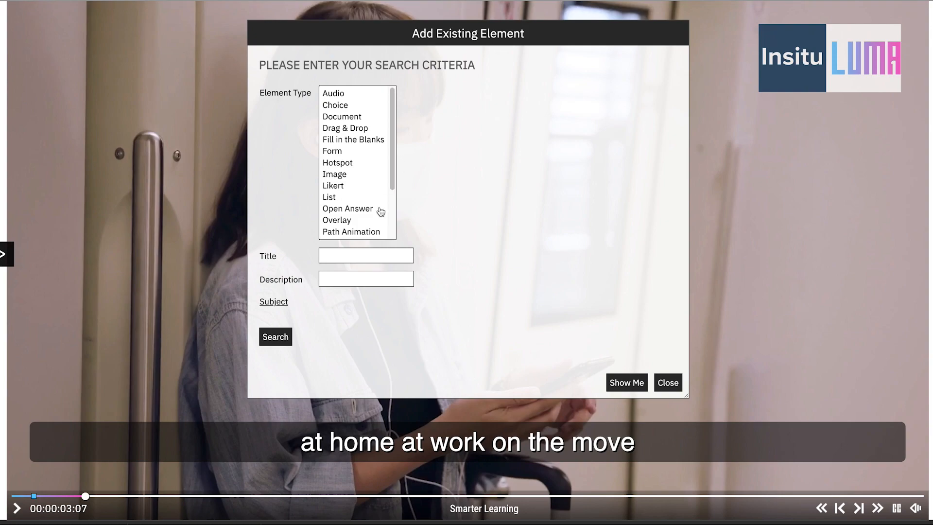
scroll(350, 180, down, 3)
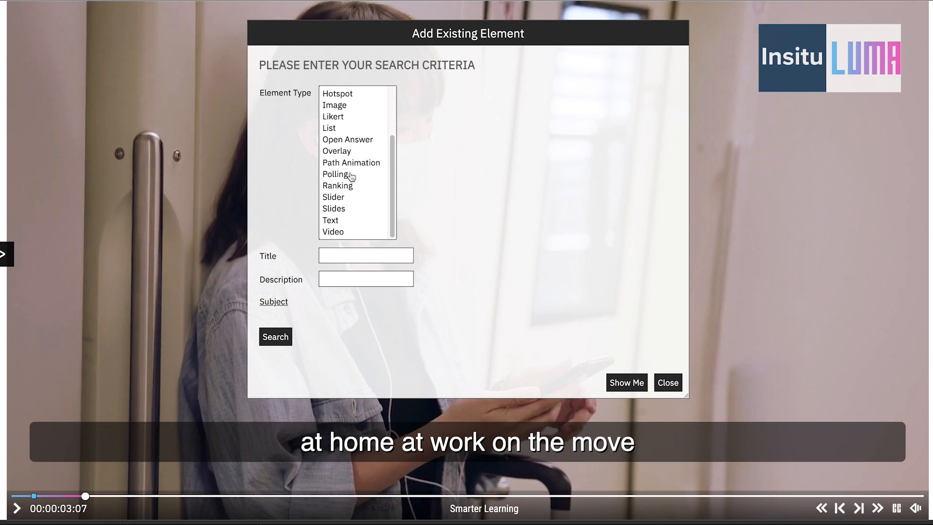
click(332, 233)
click(288, 334)
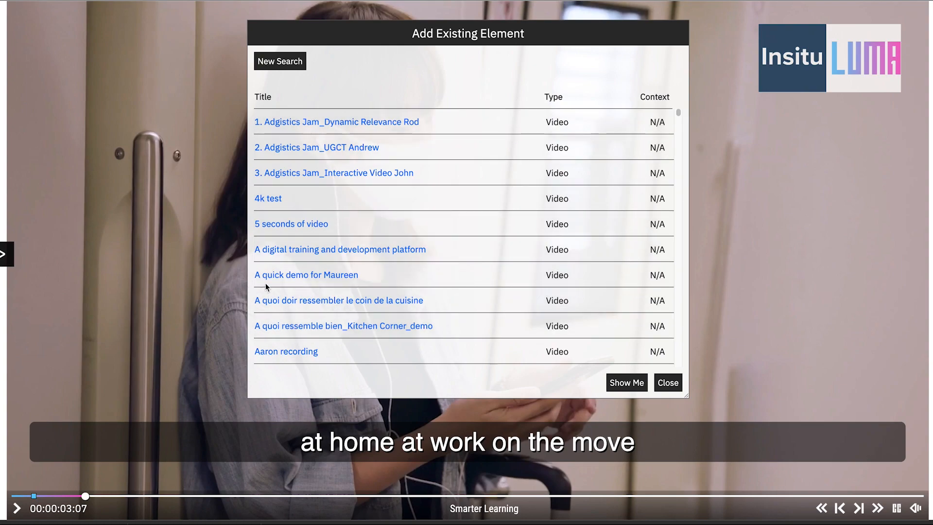
click(284, 222)
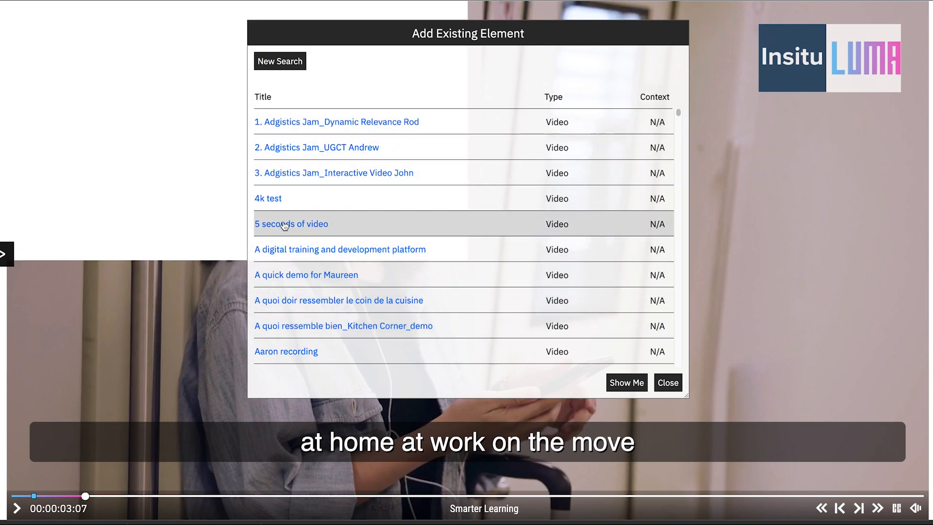
click(668, 382)
Shrink the added video slightly and place it beside the woman, over the train door and below the logo
drag(218, 192, 516, 293)
drag(761, 357, 716, 328)
drag(641, 301, 836, 348)
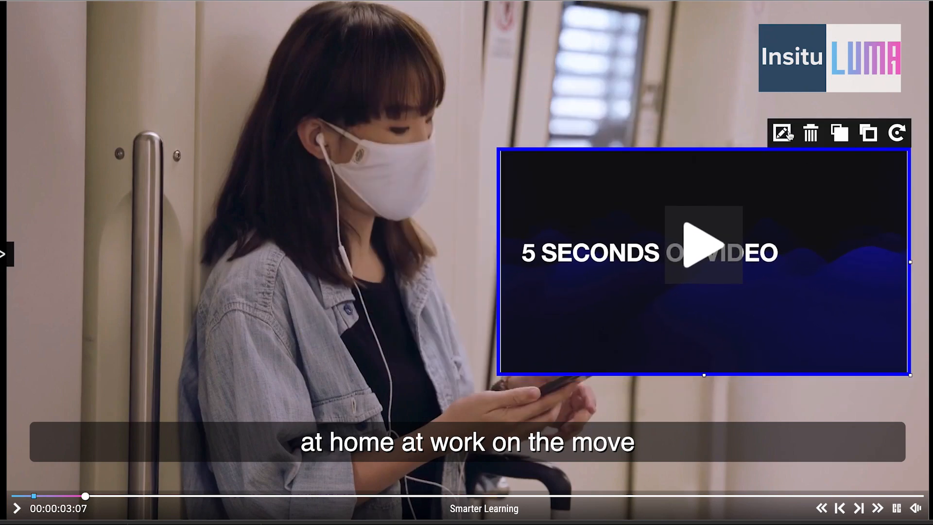
Set the video element's end time to 00:00:03:10 and its transition to From Right, and save the element
click(788, 134)
click(479, 57)
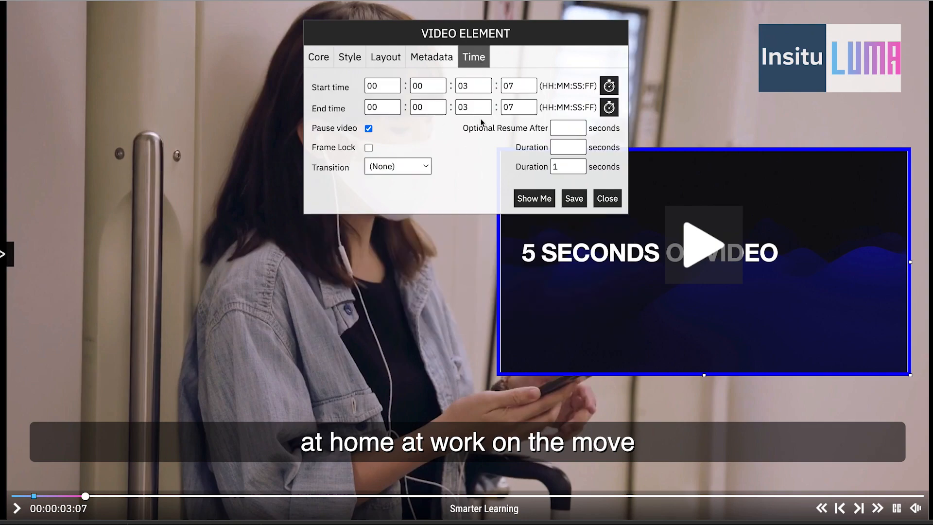
double_click(517, 106)
text(10)
click(427, 169)
click(415, 219)
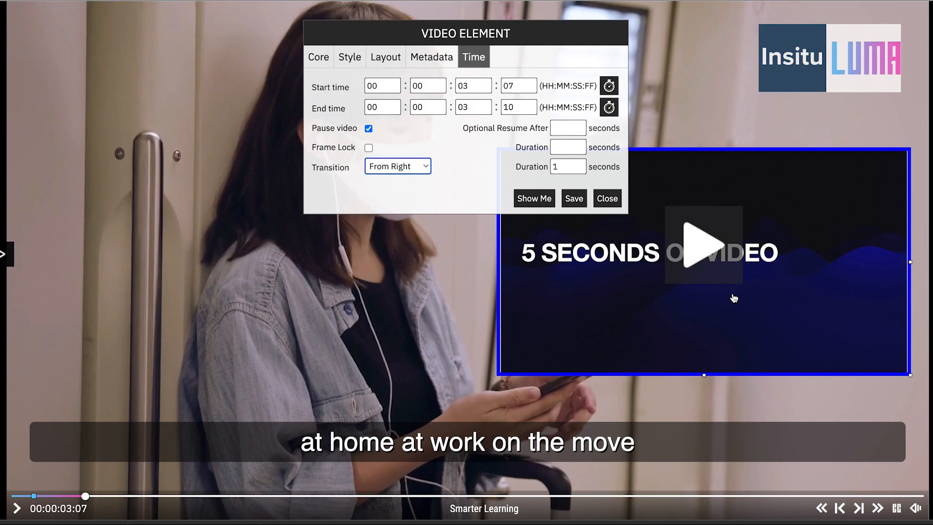
click(576, 201)
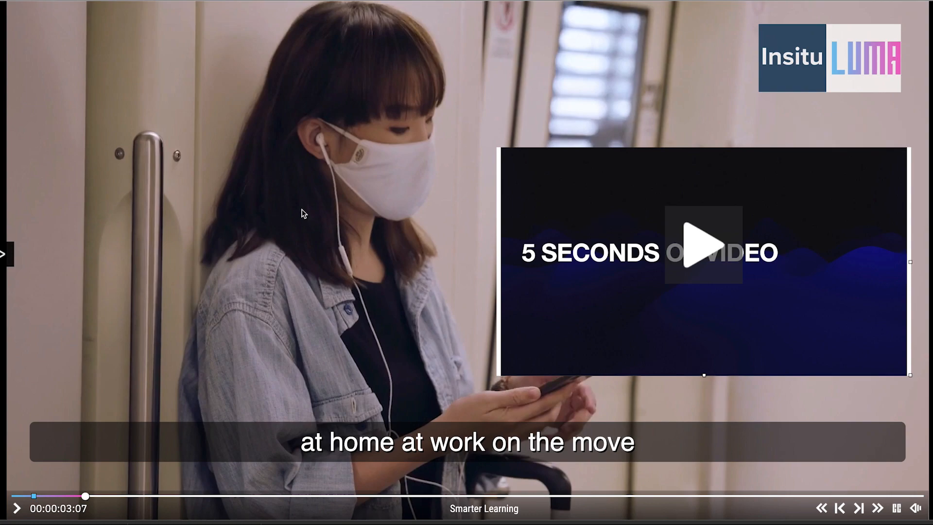
Move the playhead to 00:00:05:00 and save the project
click(111, 496)
click(11, 258)
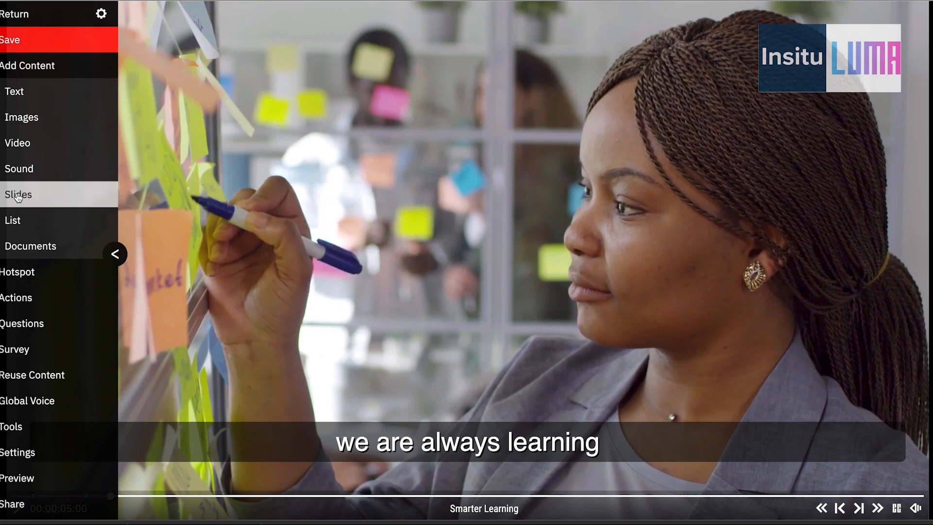
click(12, 40)
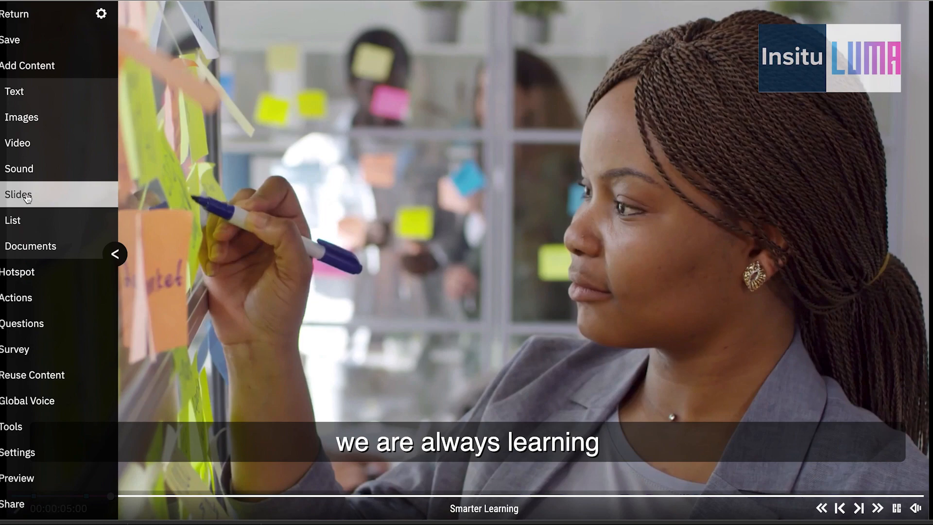
Start a slides element and batch-import its image slides from Slides.zip on the Desktop
click(27, 197)
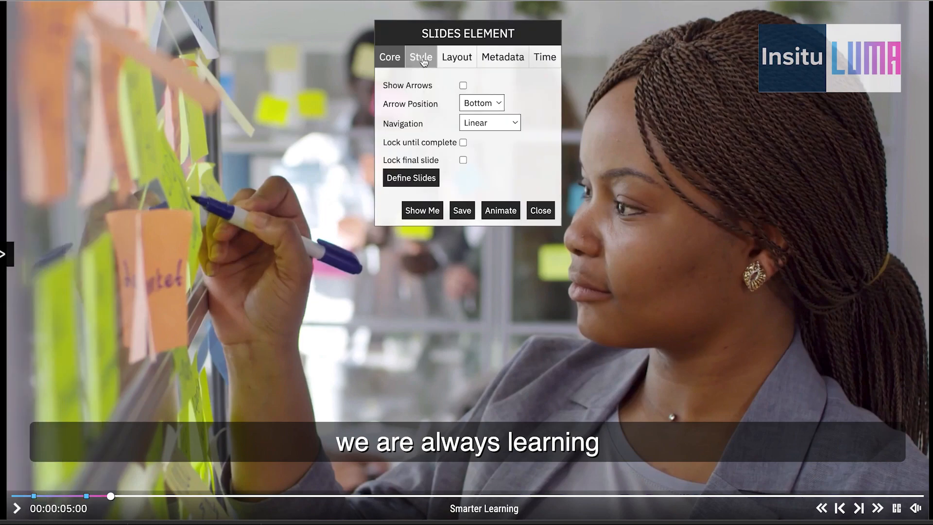
click(427, 180)
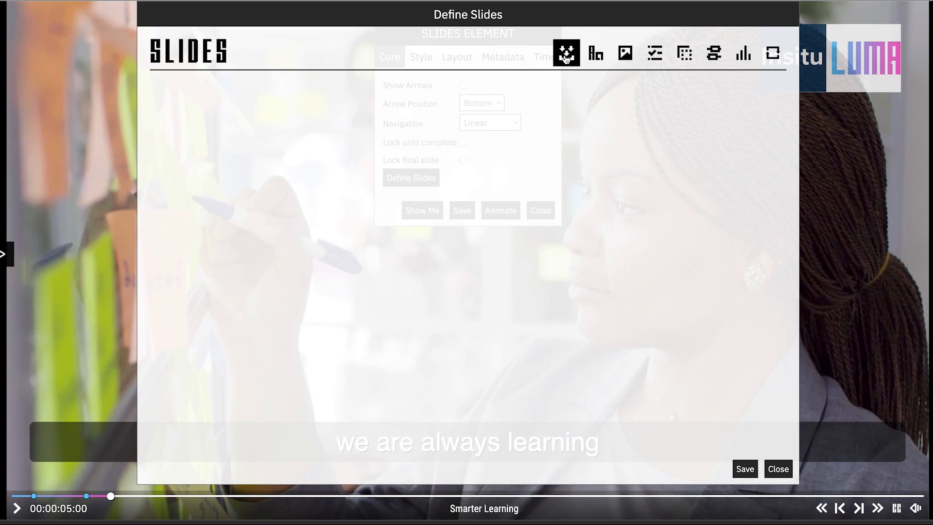
click(567, 56)
click(227, 91)
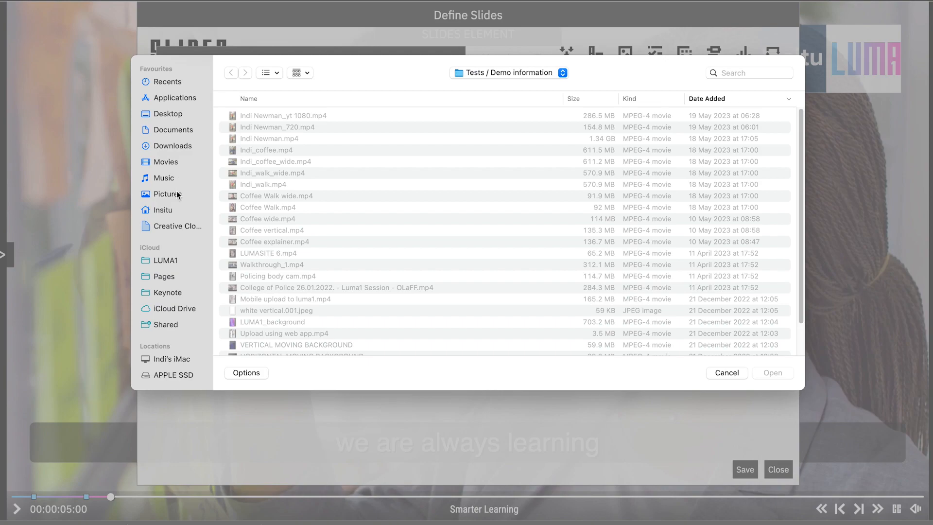
click(176, 115)
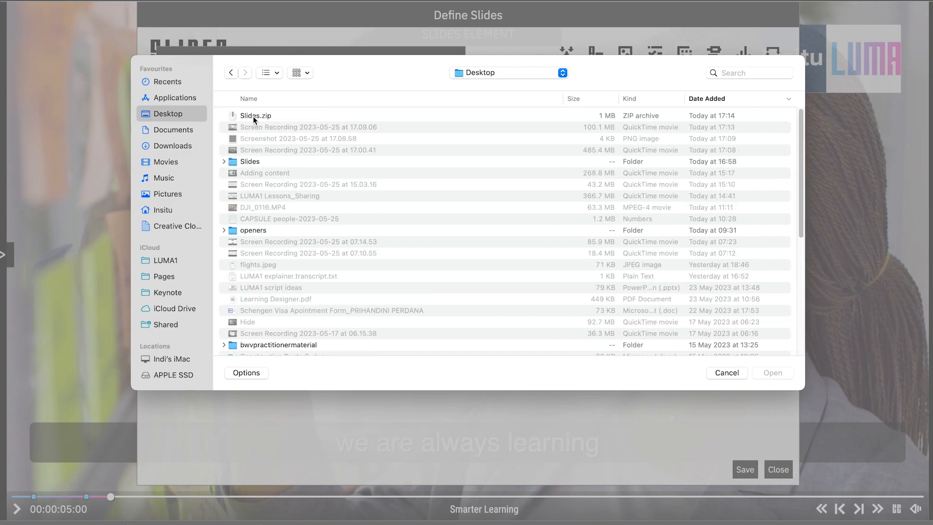
click(254, 119)
click(773, 373)
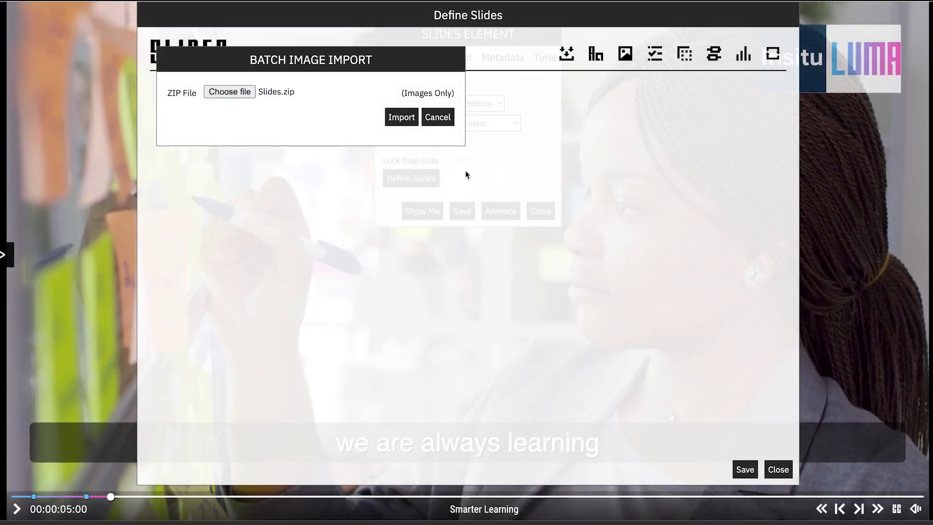
click(411, 121)
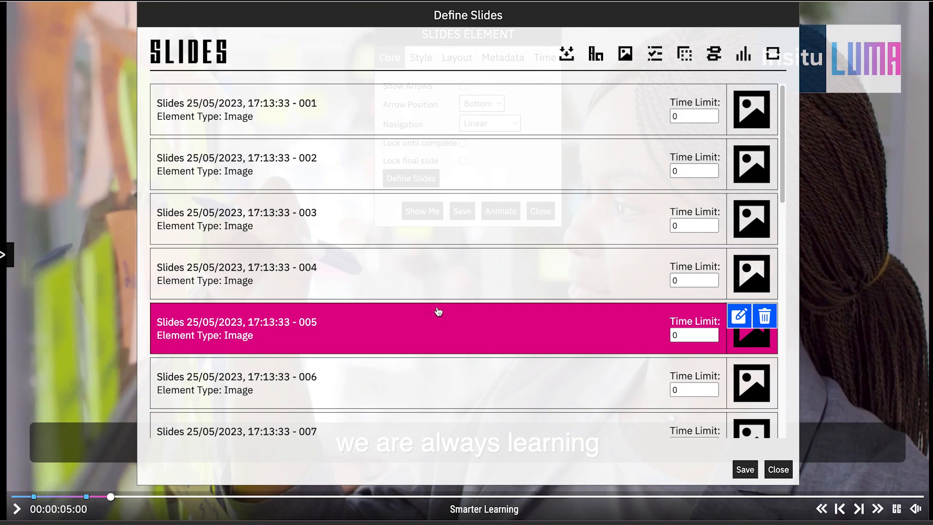
Review the imported image slides and save the slides element to the frame
scroll(442, 292, down, 1)
scroll(431, 248, down, 10)
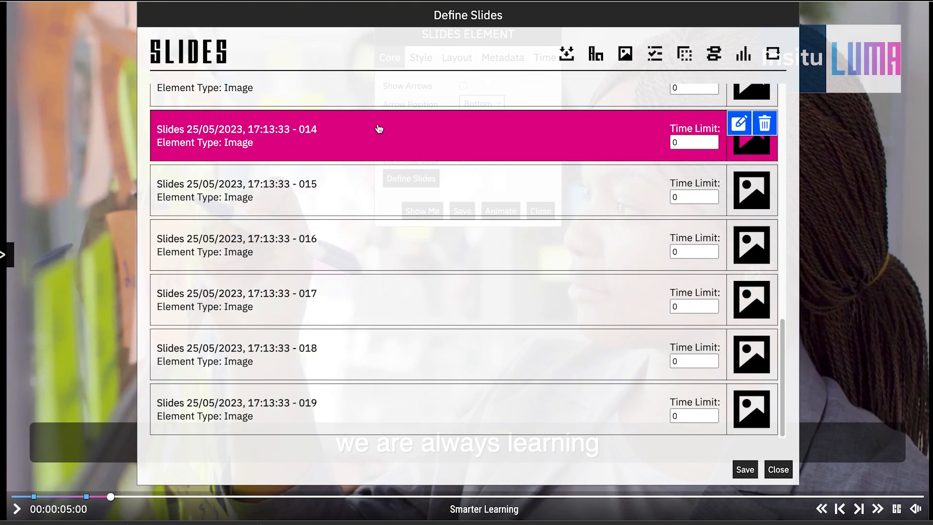
scroll(392, 192, up, 10)
scroll(419, 200, up, 1)
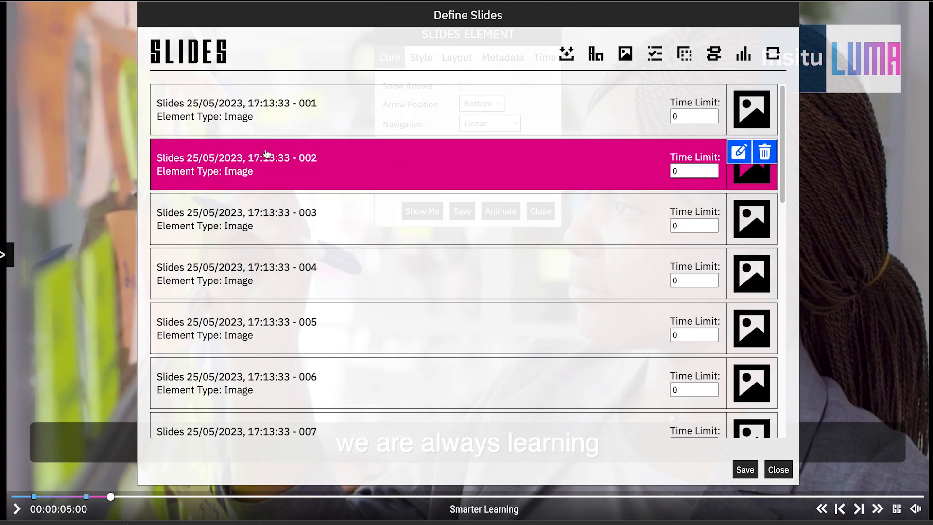
scroll(758, 389, down, 1)
click(767, 470)
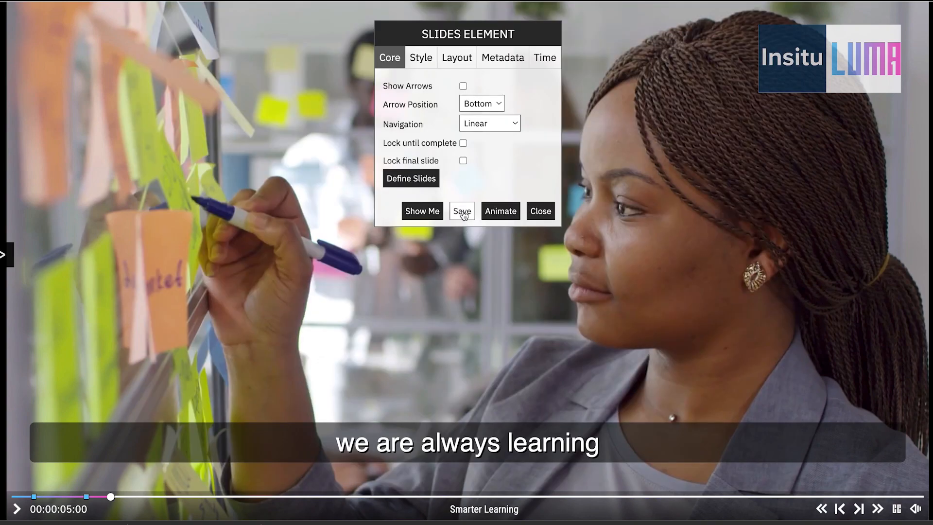
click(540, 211)
Move the slides element toward the middle of the frame, over the woman's raised hand, and save the project
drag(391, 112, 539, 188)
click(538, 188)
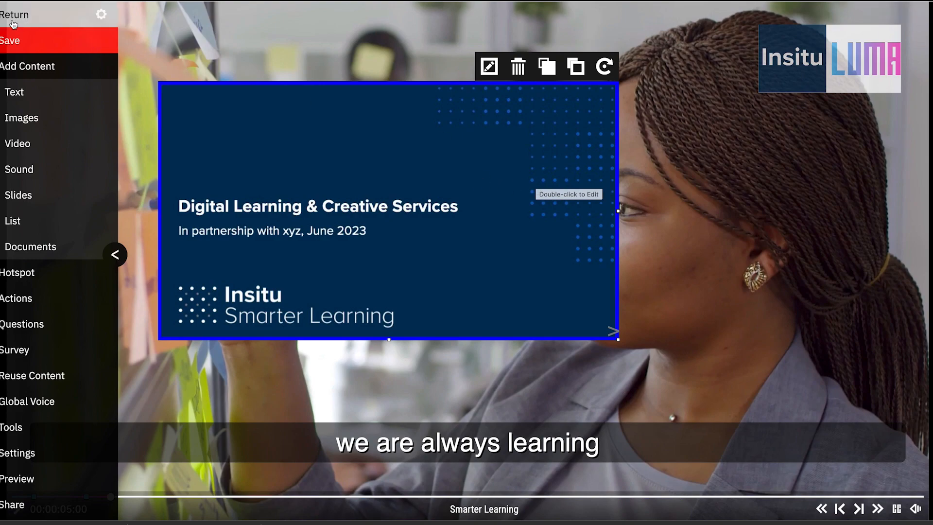
click(18, 40)
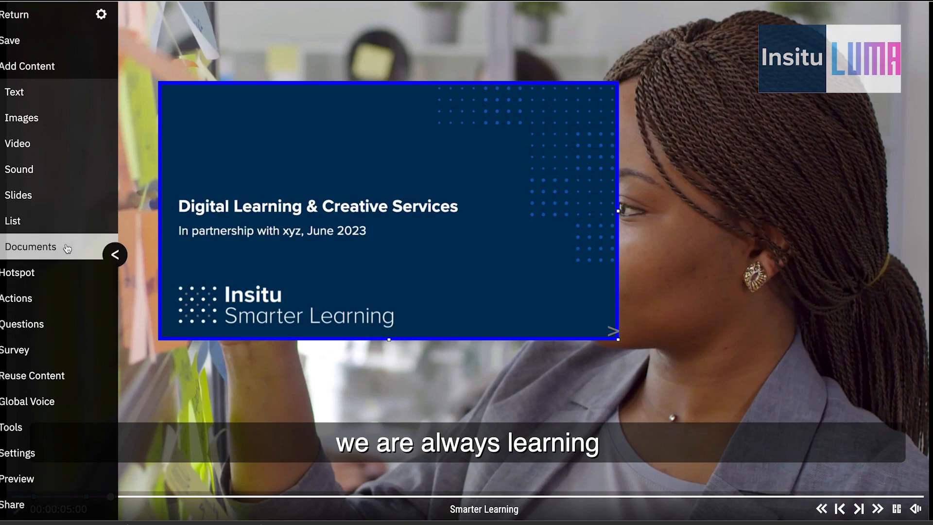
click(115, 254)
Play the video past the slides element and return the playhead to 00:00:05:00
click(18, 510)
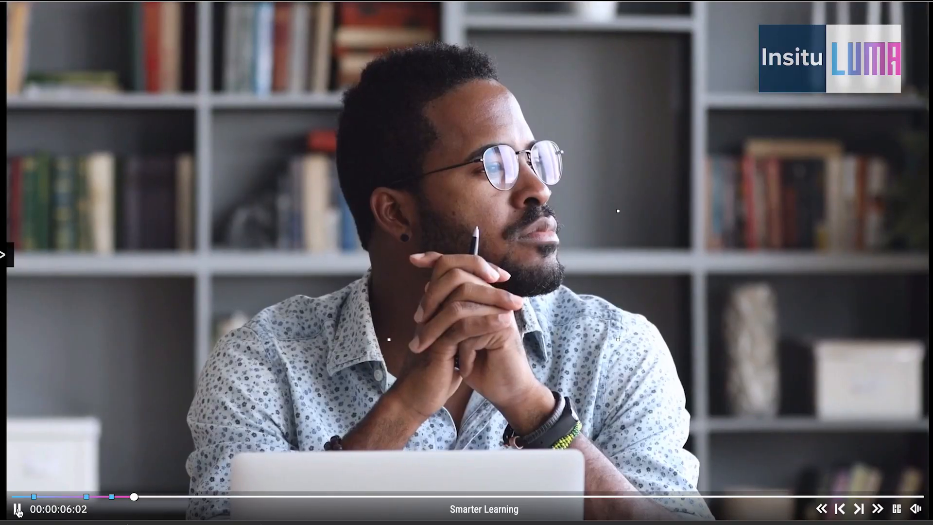
click(17, 510)
click(112, 495)
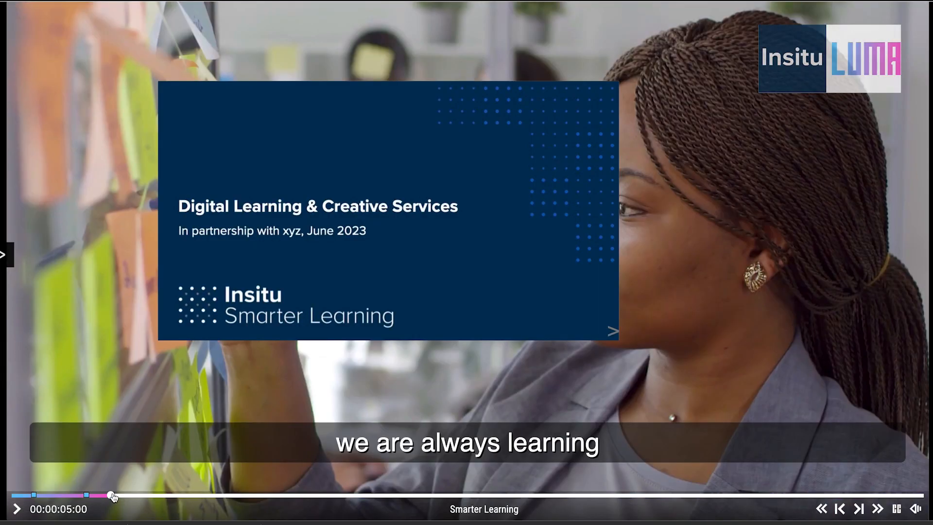
Check the start time, end time and pause settings of the slides element
click(487, 67)
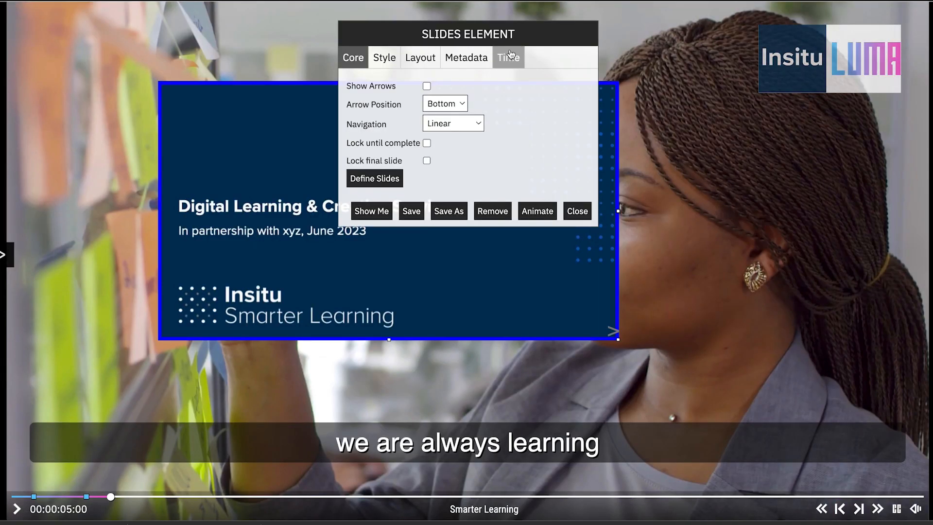
click(510, 56)
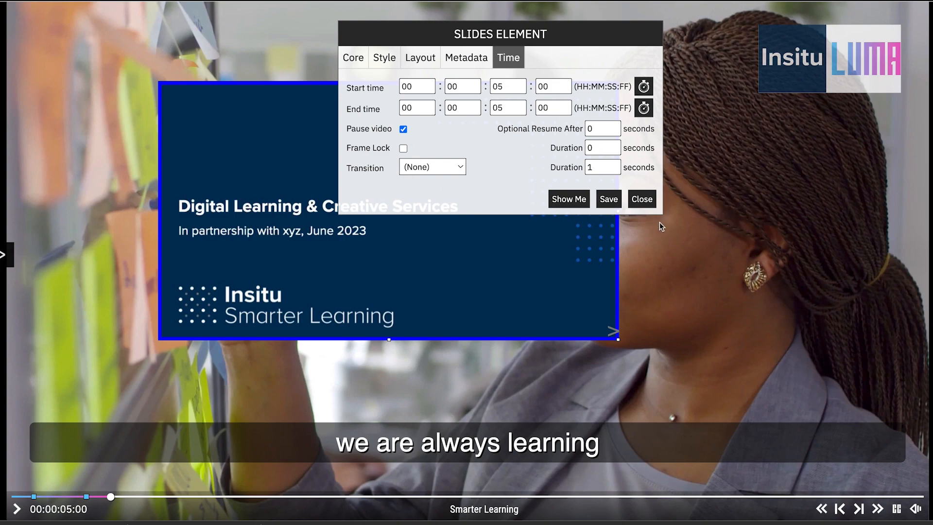
click(643, 200)
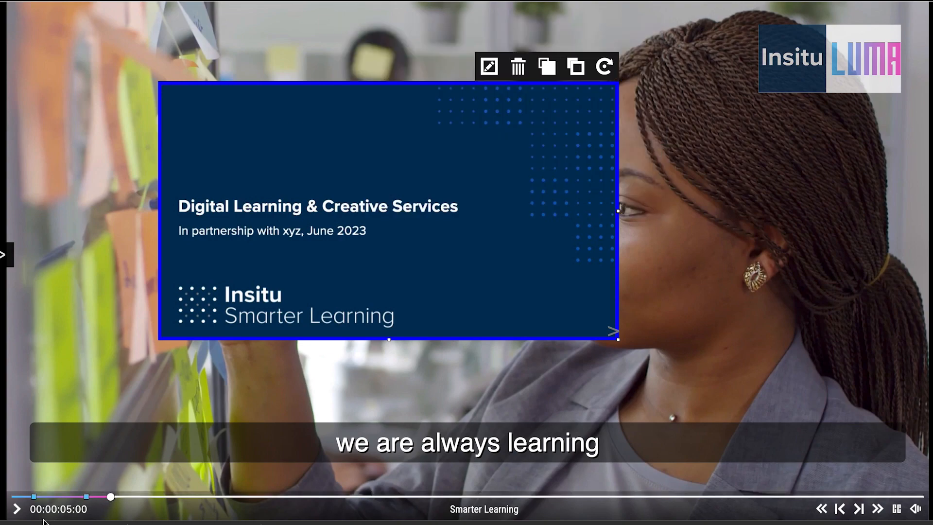
Play the video on to 00:00:06:05, pause it and start a new document element there
click(17, 508)
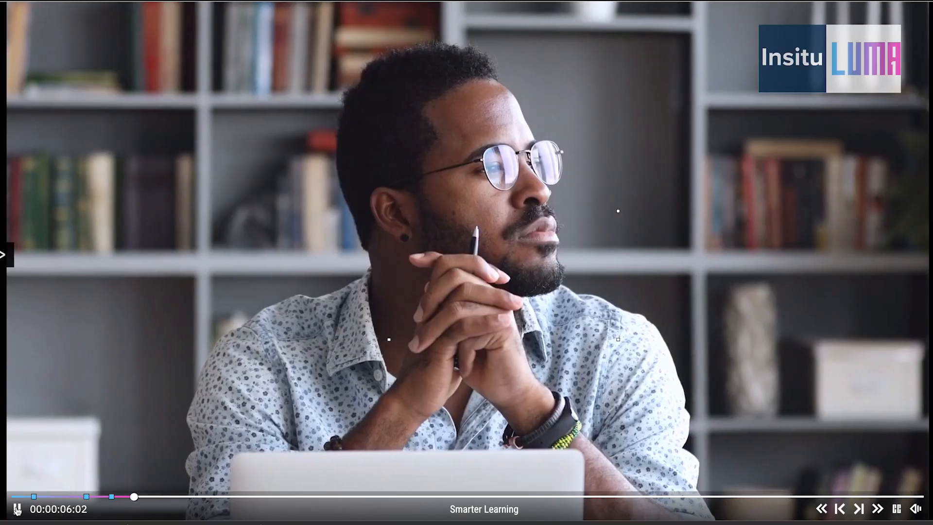
click(17, 509)
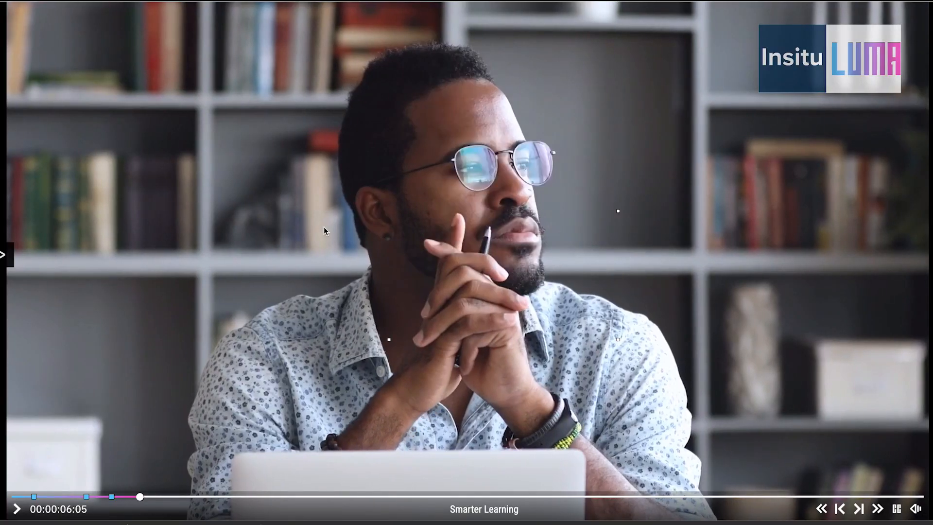
click(5, 258)
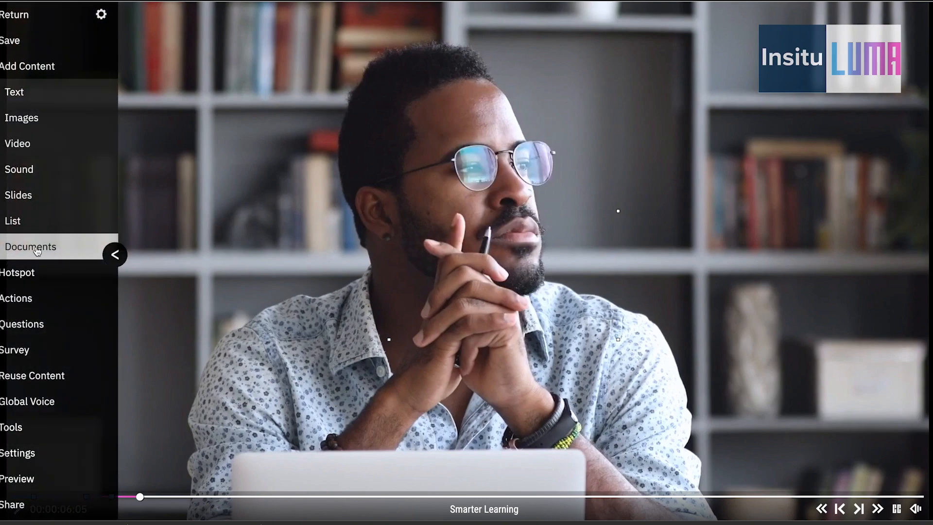
click(37, 250)
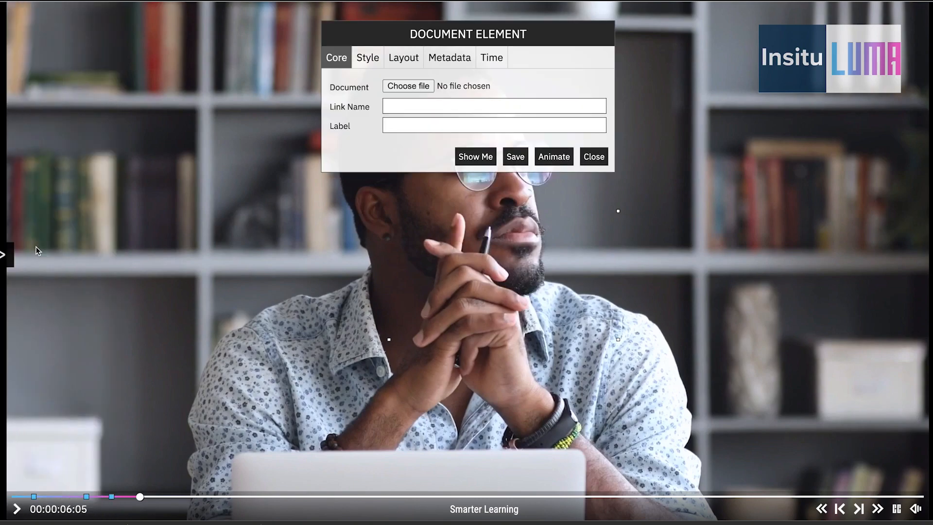
Attach Learning Designer.pdf from the Desktop to the document element and set its link name to "Document name"
click(408, 86)
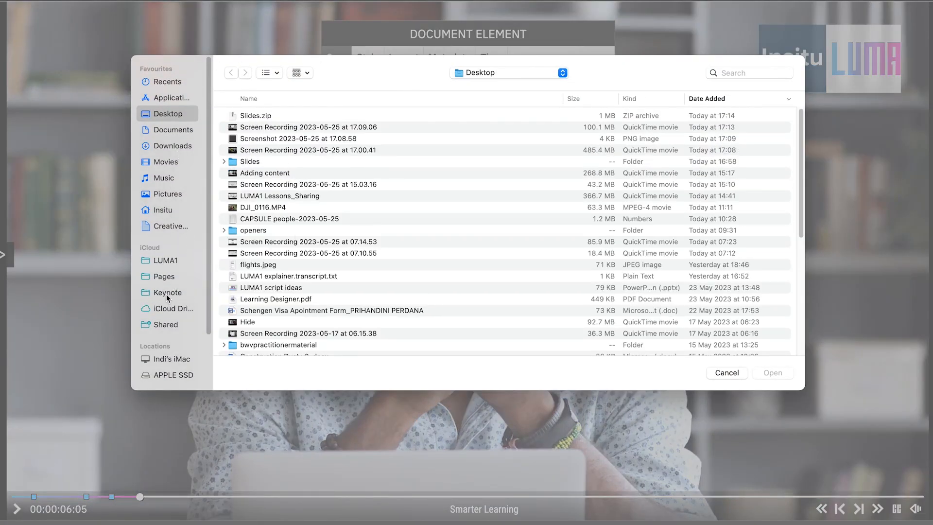
scroll(389, 253, down, 2)
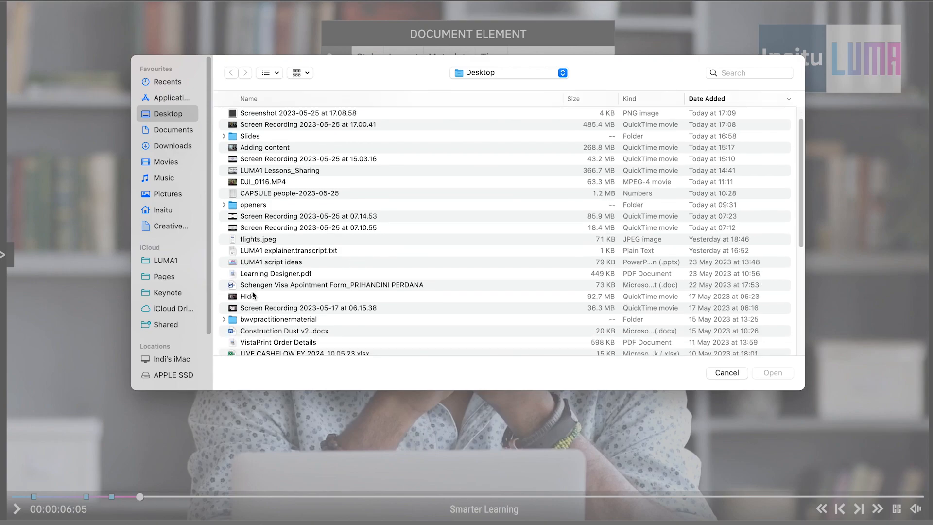
click(292, 275)
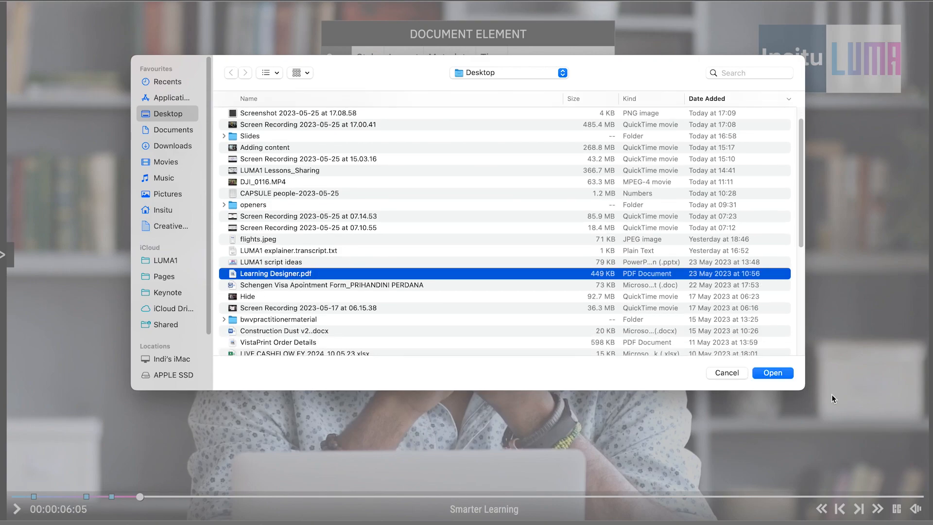
click(780, 375)
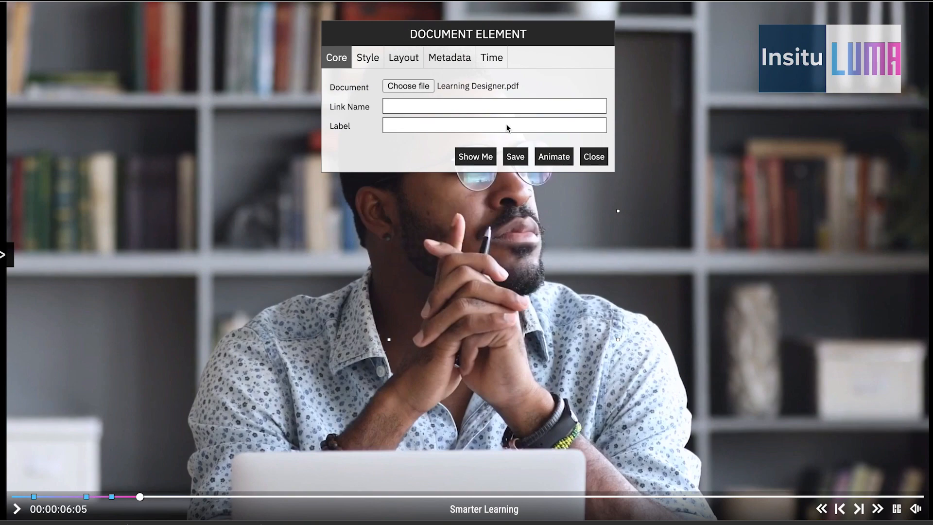
click(513, 158)
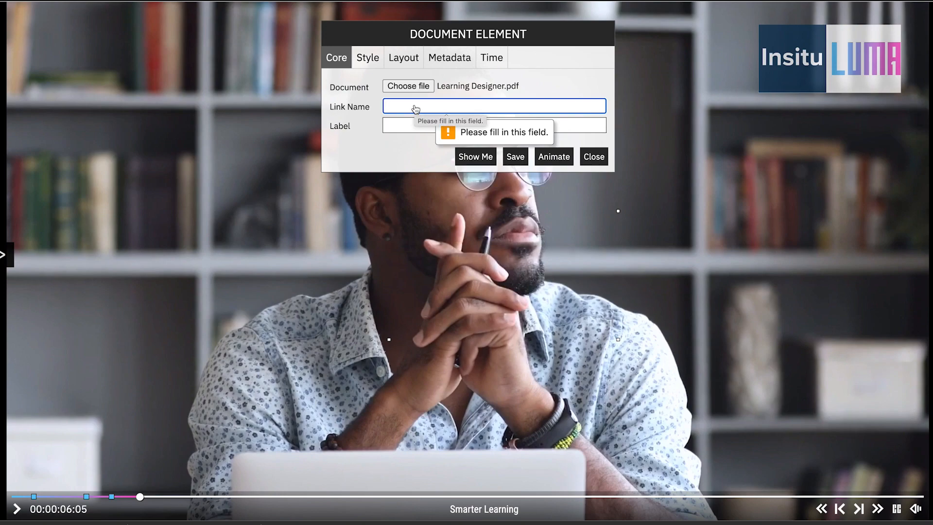
text(Document name)
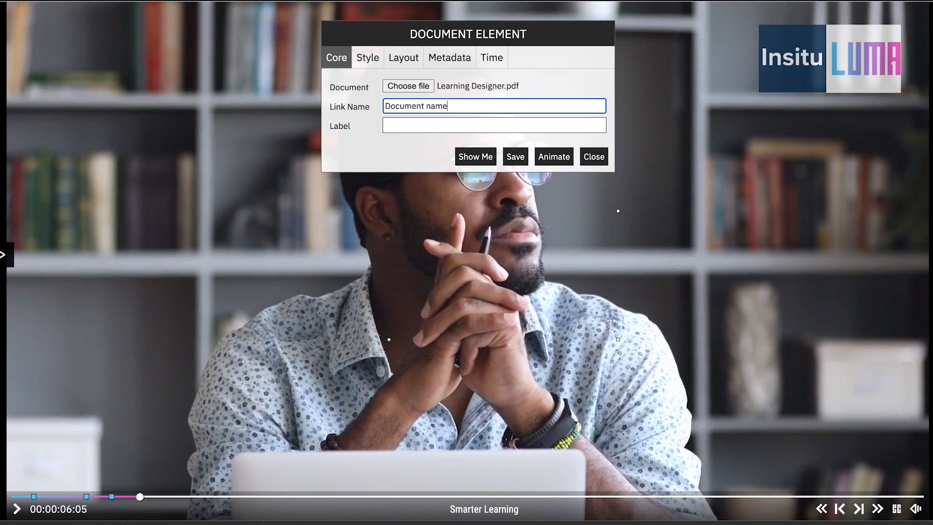
Set the document element's background color to a dark tone sampled from the shelving behind the man
click(362, 64)
click(428, 109)
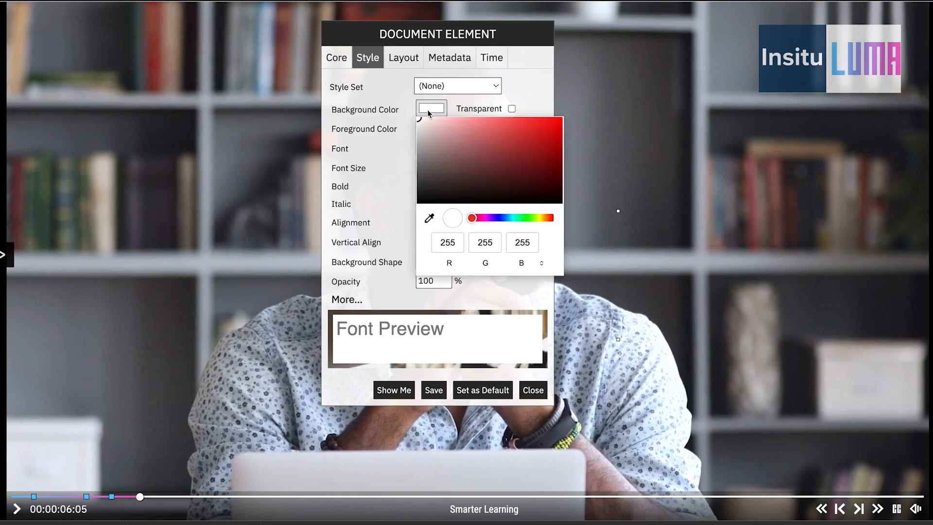
click(428, 219)
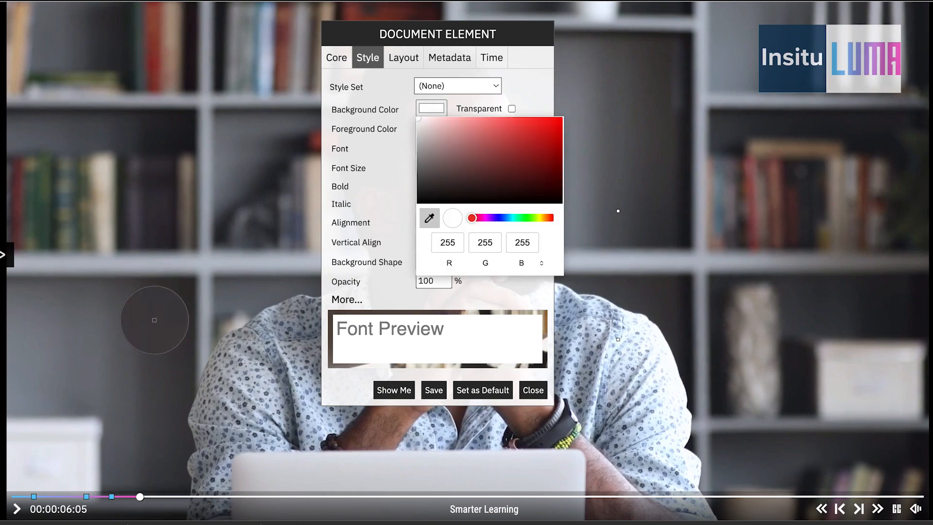
click(168, 322)
click(365, 144)
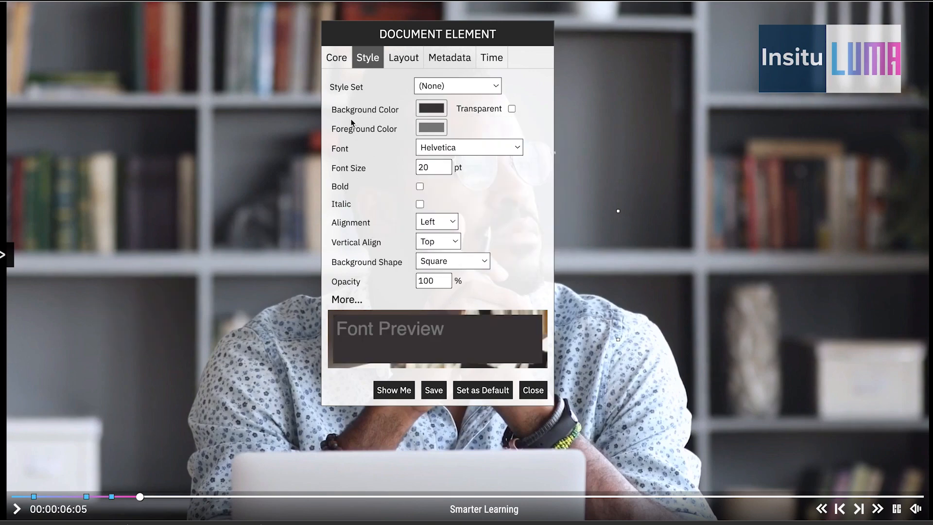
Set the document element's foreground color to a blue-grey sampled from the man's shirt
click(431, 128)
click(435, 243)
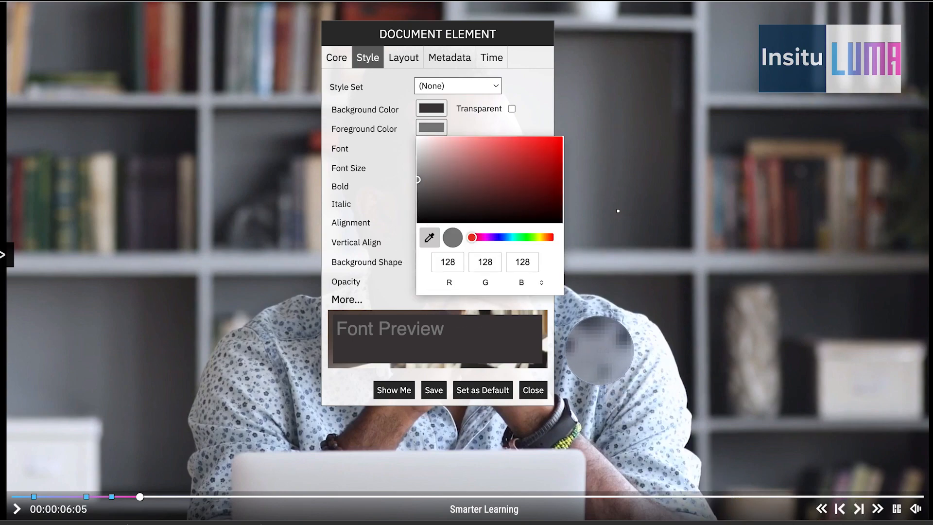
click(597, 349)
click(337, 167)
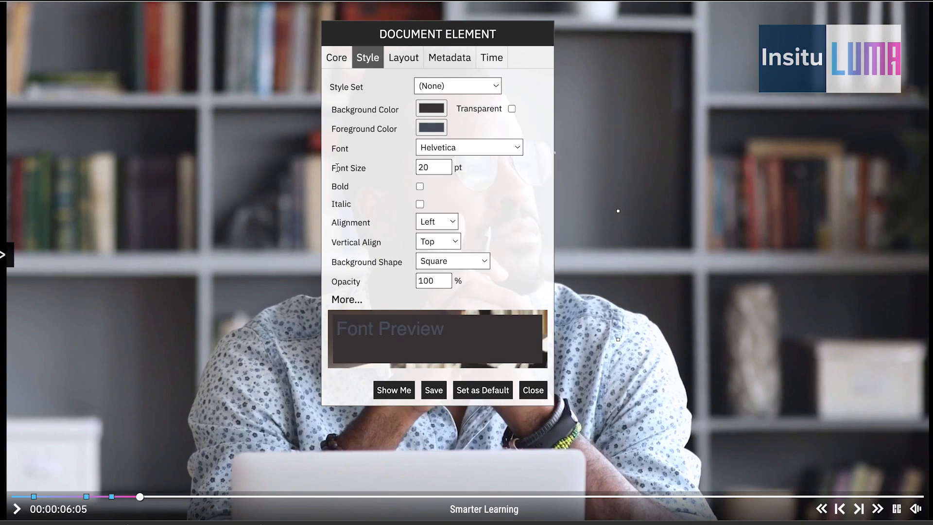
Save the document element and move it over the bookshelf beneath the Insitu LUMA logo
click(434, 389)
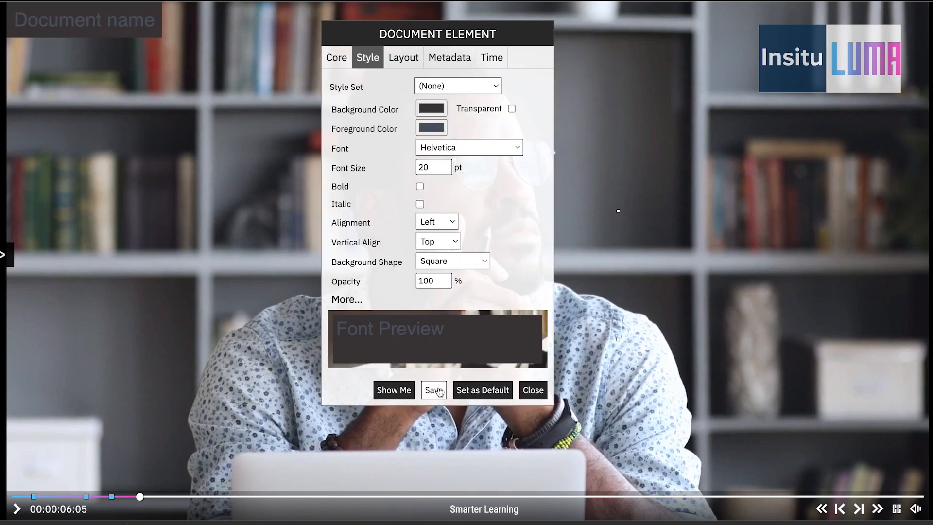
click(534, 391)
drag(158, 19, 838, 189)
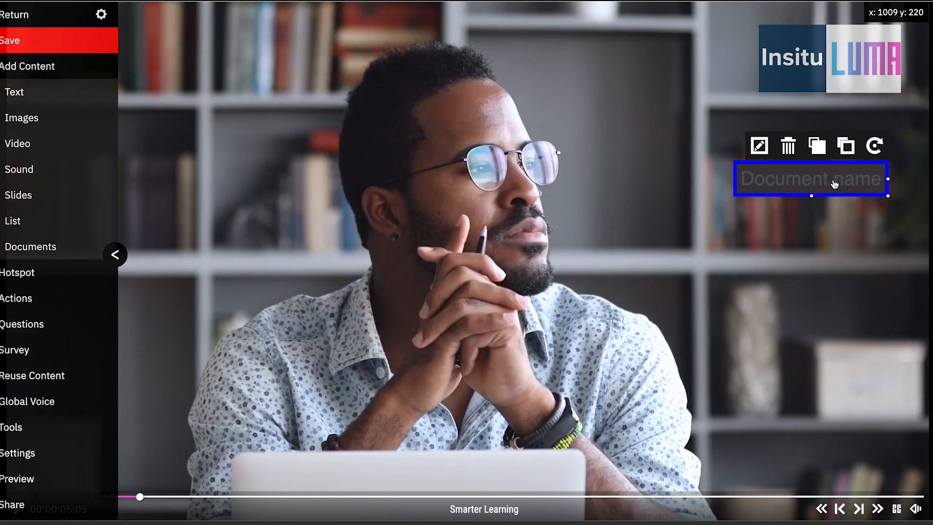
Reopen the document element's extended style options and give it a solid border 3 px wide
click(760, 146)
click(363, 59)
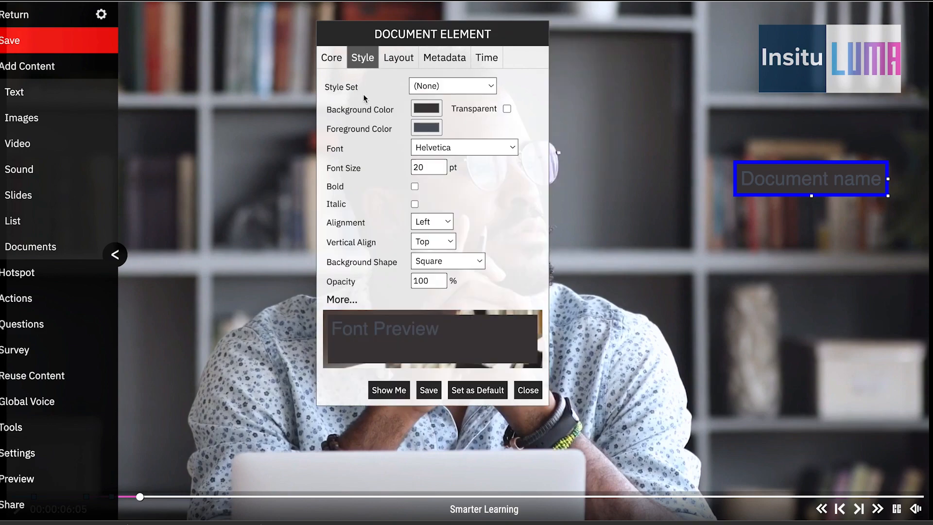
click(335, 300)
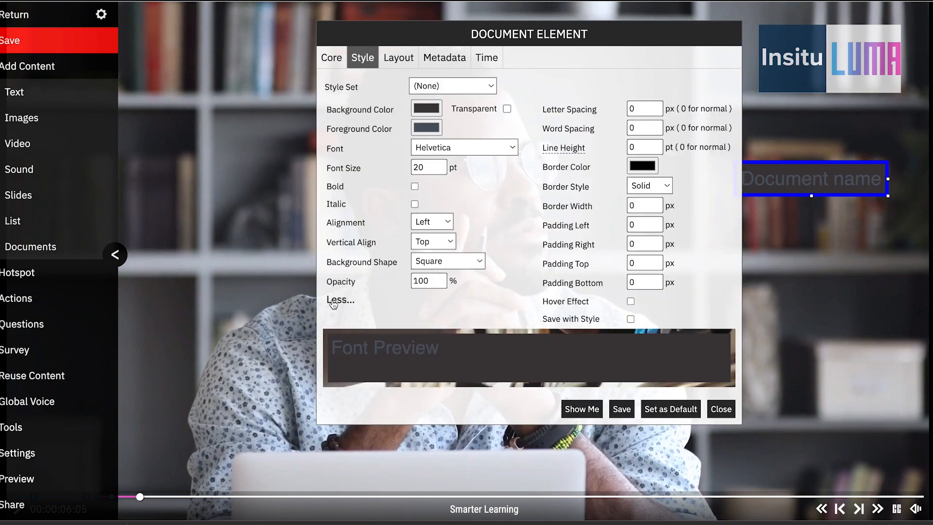
click(651, 186)
click(651, 187)
click(656, 203)
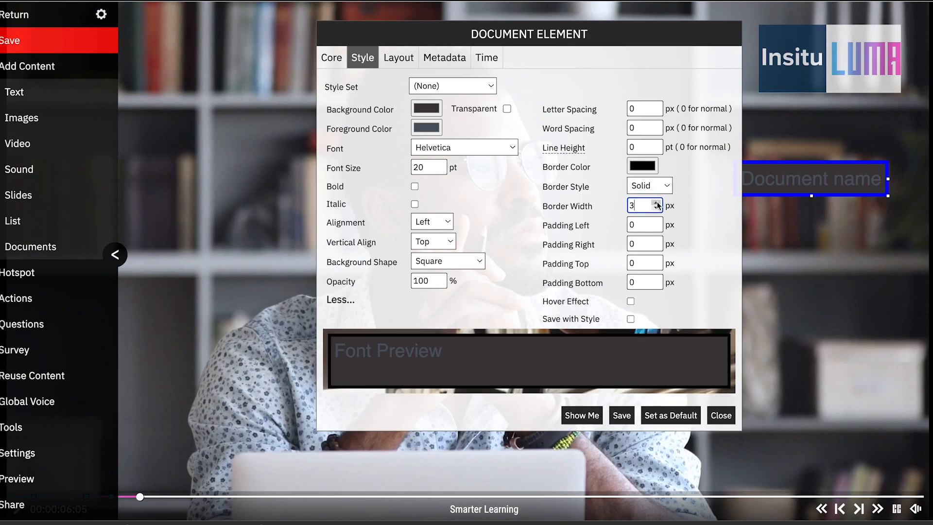
Set the document element's border color to white and save the style
click(648, 170)
click(640, 276)
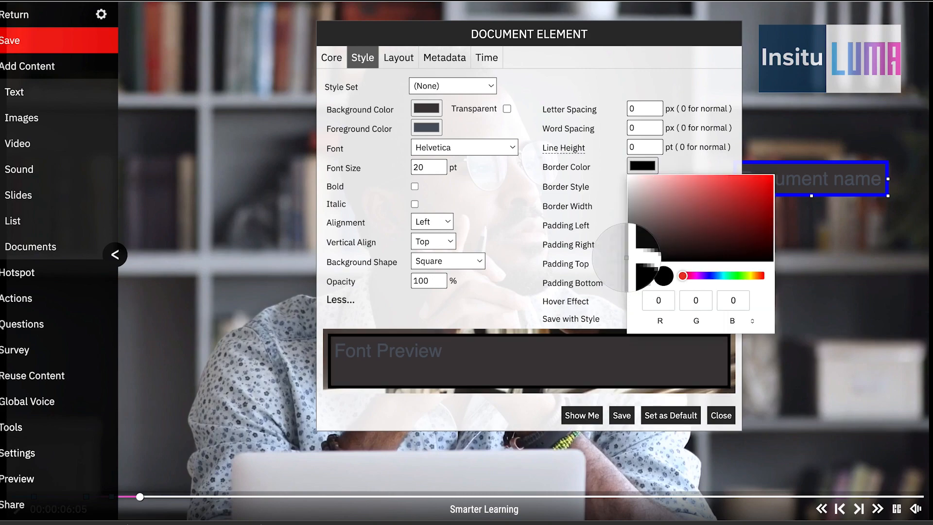
click(701, 264)
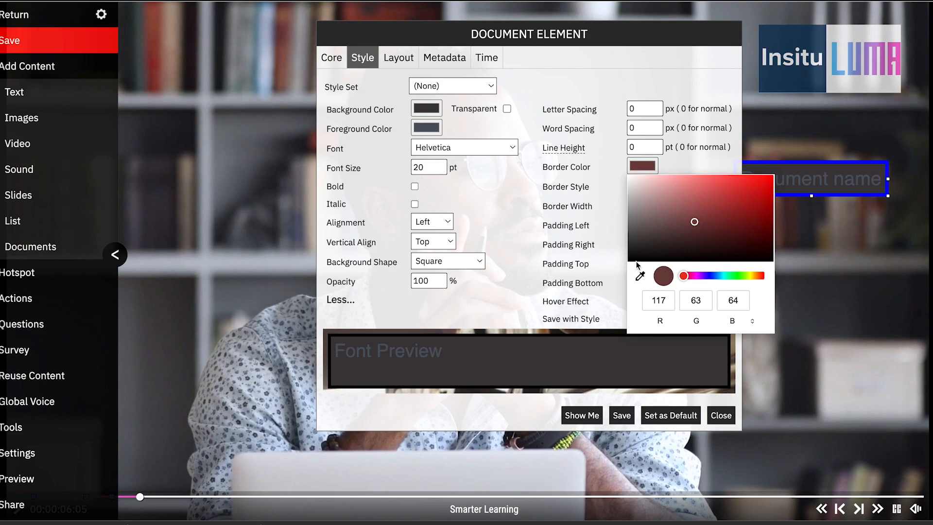
click(652, 246)
drag(652, 245, 613, 181)
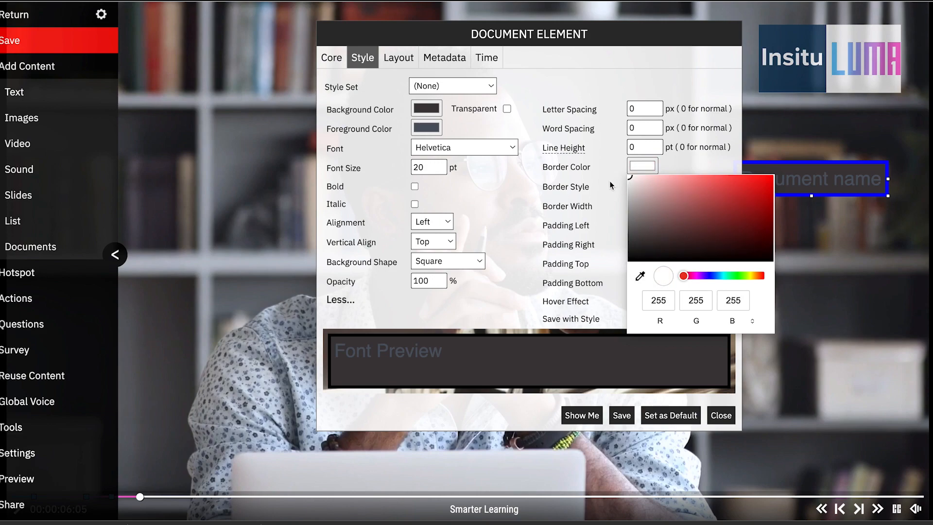
drag(580, 227, 542, 226)
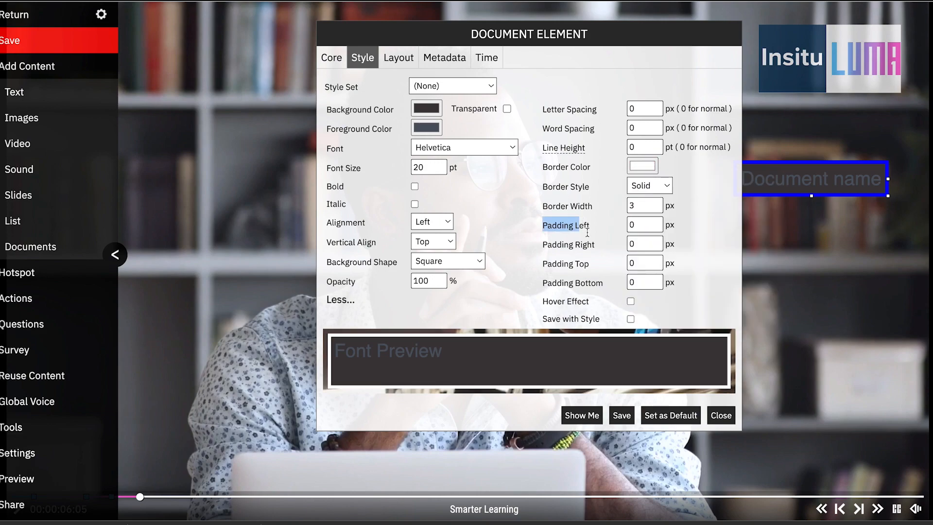
click(631, 417)
Check the document element's time settings with Pause video enabled, save the element and save the project
click(489, 58)
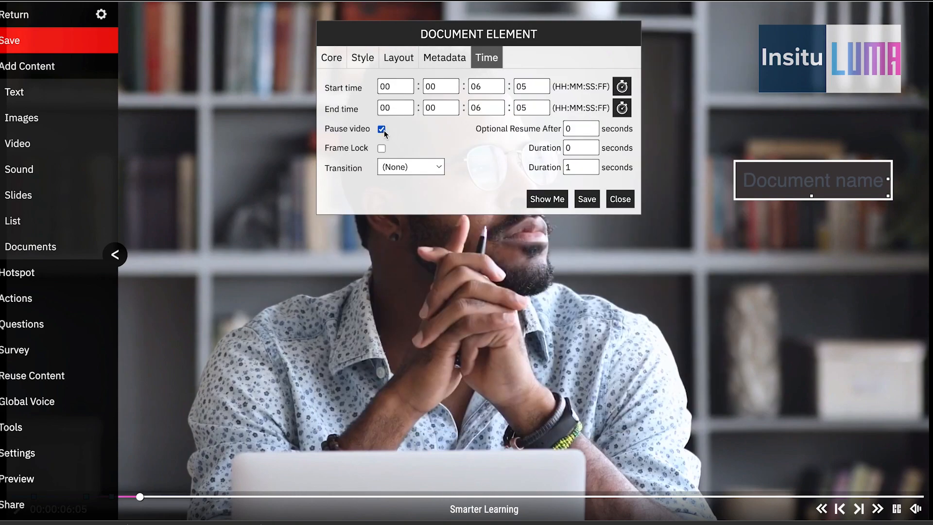
click(588, 199)
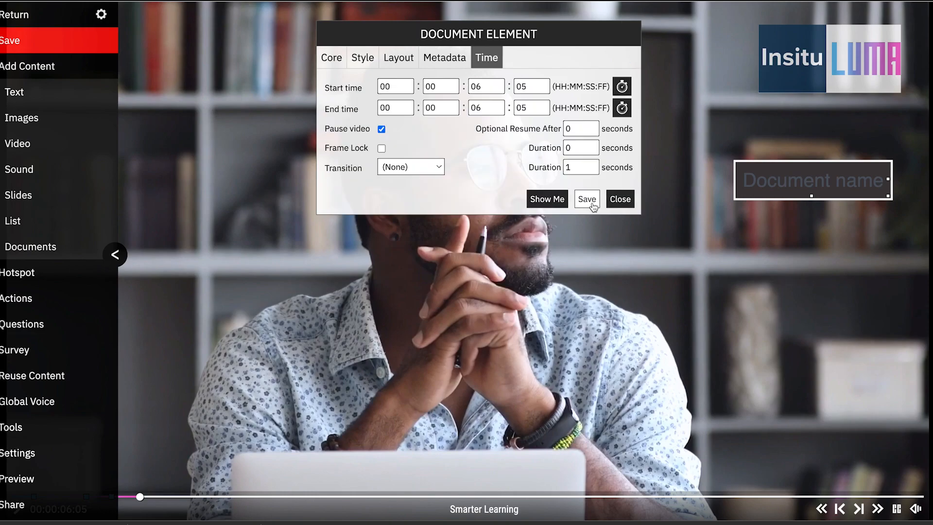
click(615, 203)
click(28, 38)
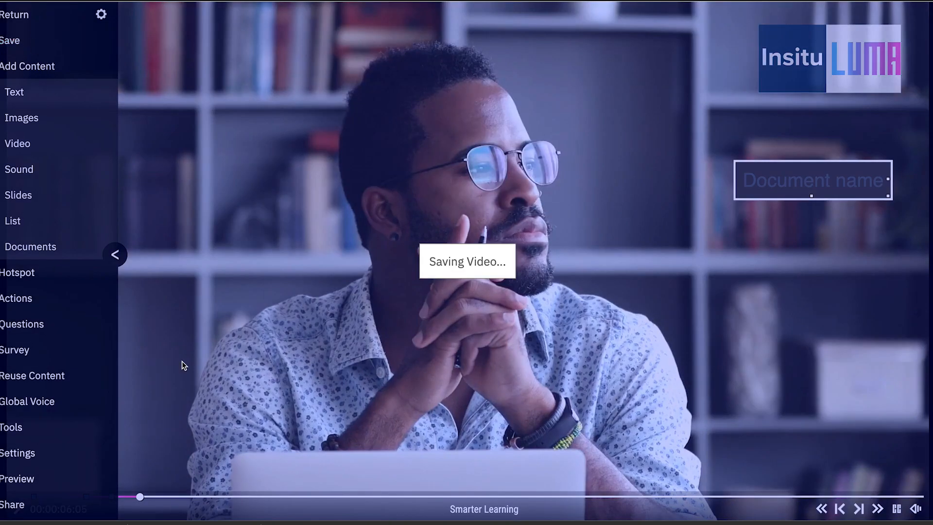
click(114, 254)
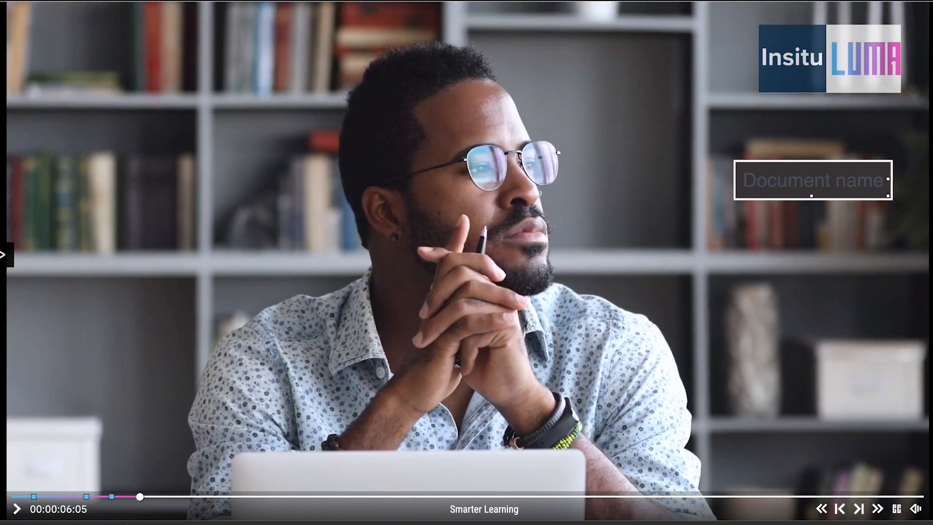
Return the playhead to 00:00:00:05 and preview the interactive video up to the embedded video element
click(23, 497)
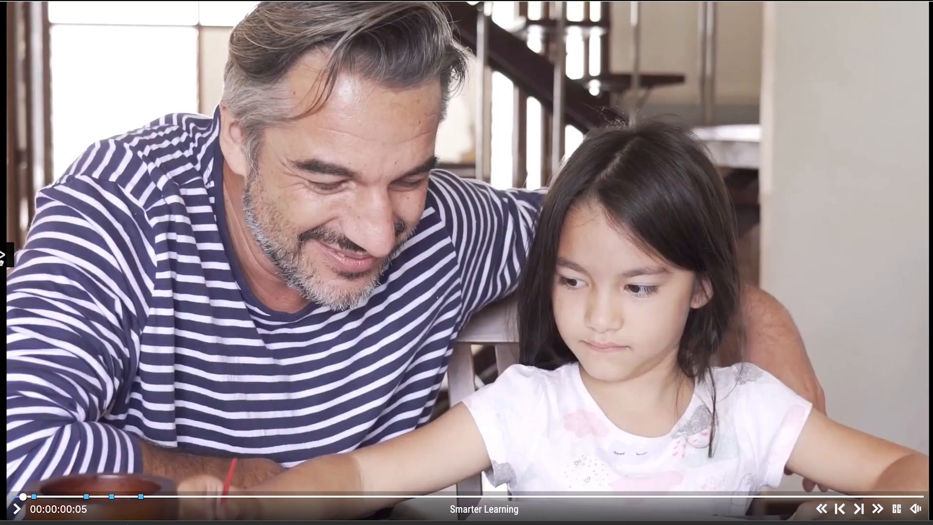
click(2, 258)
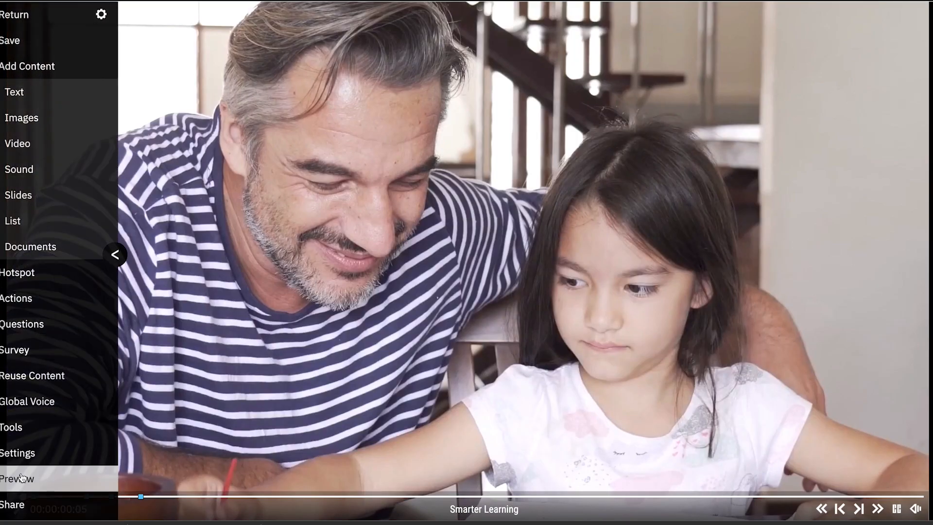
click(22, 477)
click(459, 248)
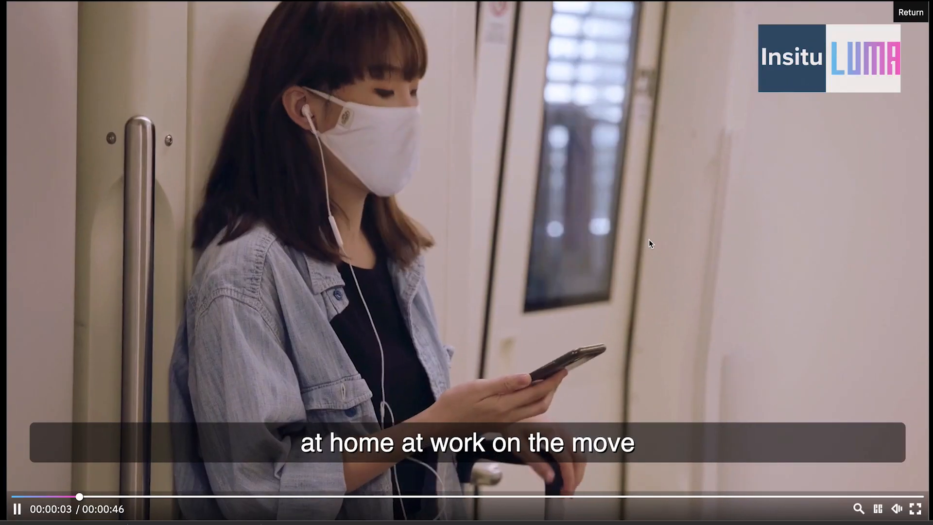
click(648, 240)
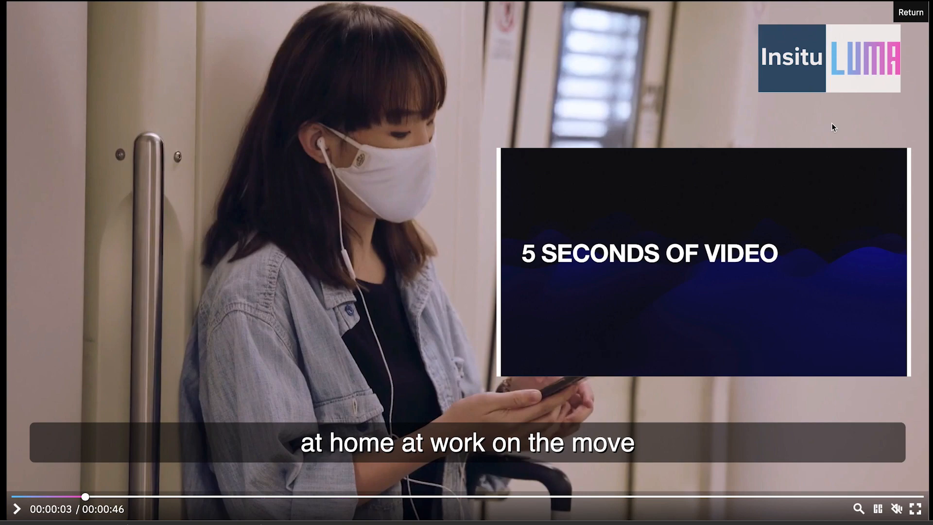
Play and pause the embedded video in the preview, and continue the main video past the slides element
mouse_move(751, 283)
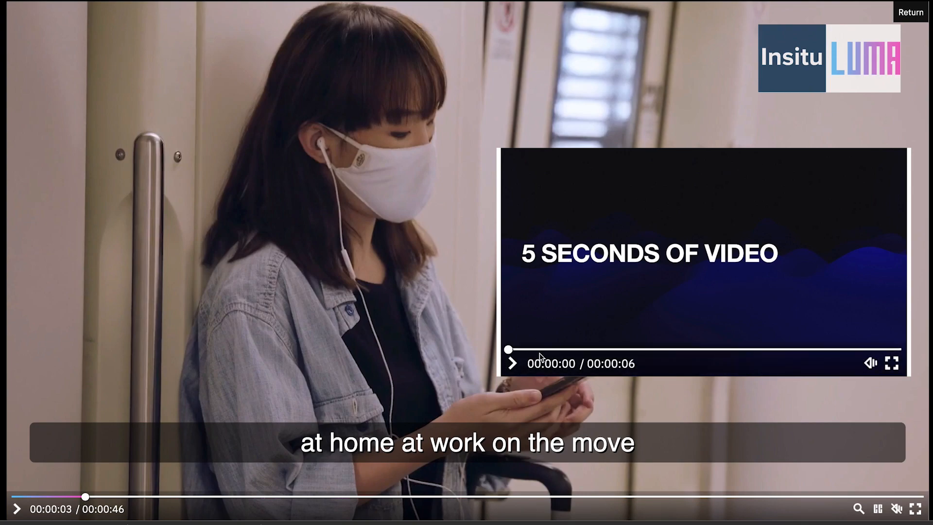
click(513, 365)
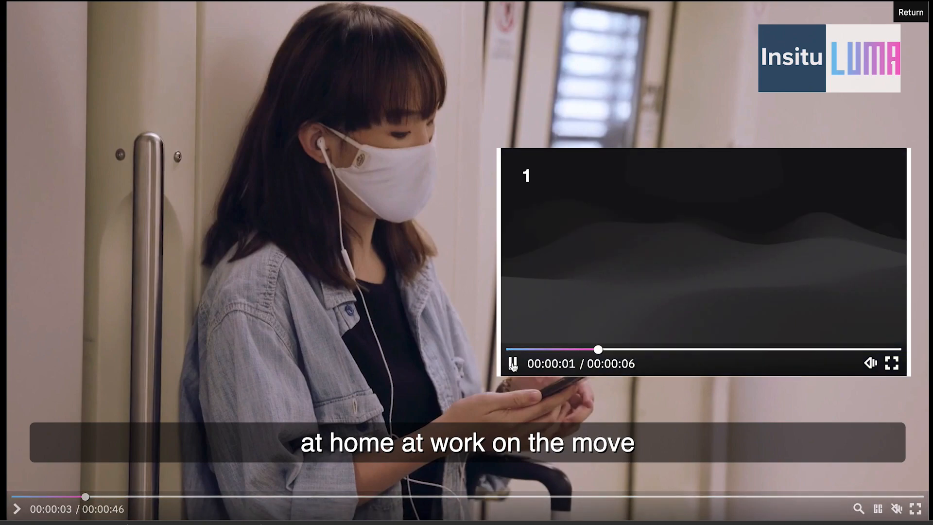
click(513, 364)
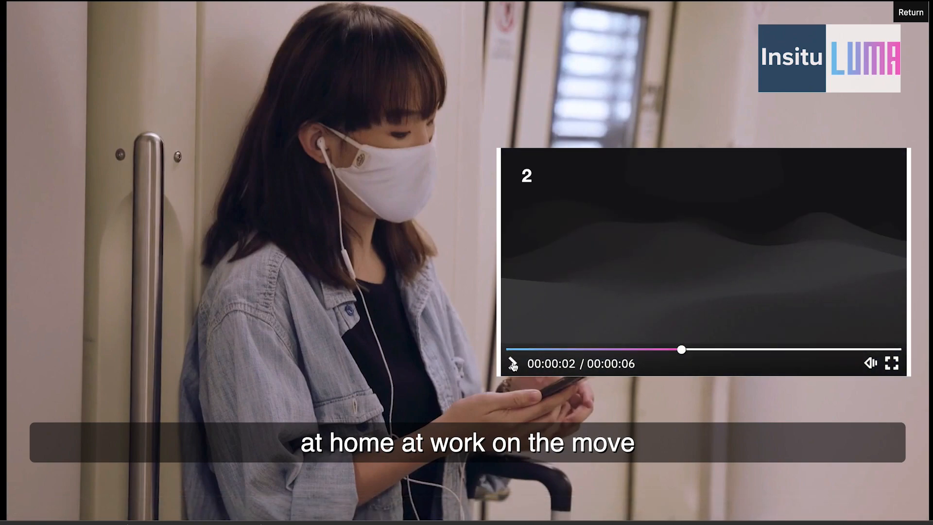
click(17, 509)
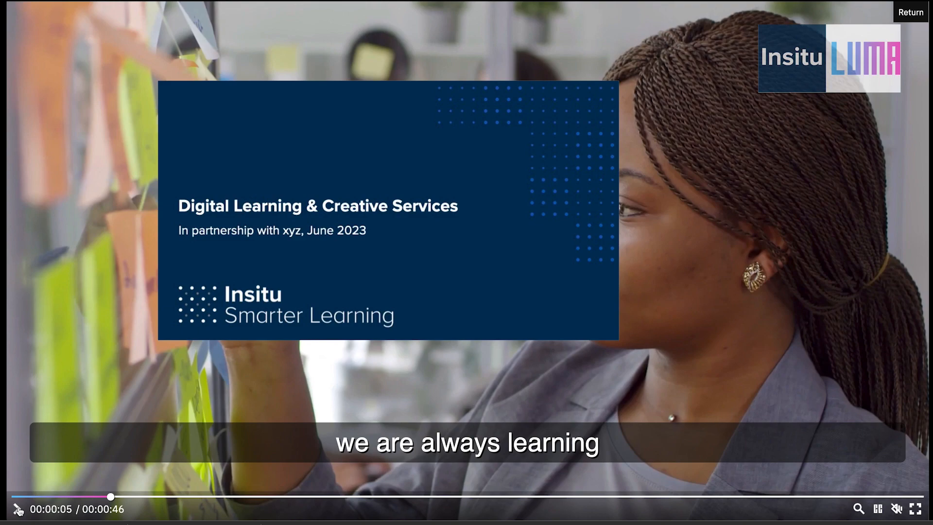
click(18, 509)
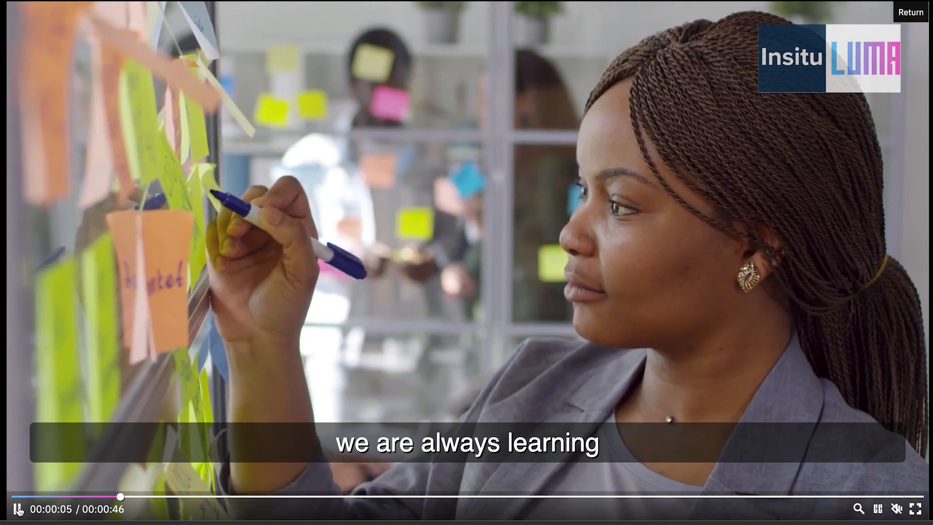